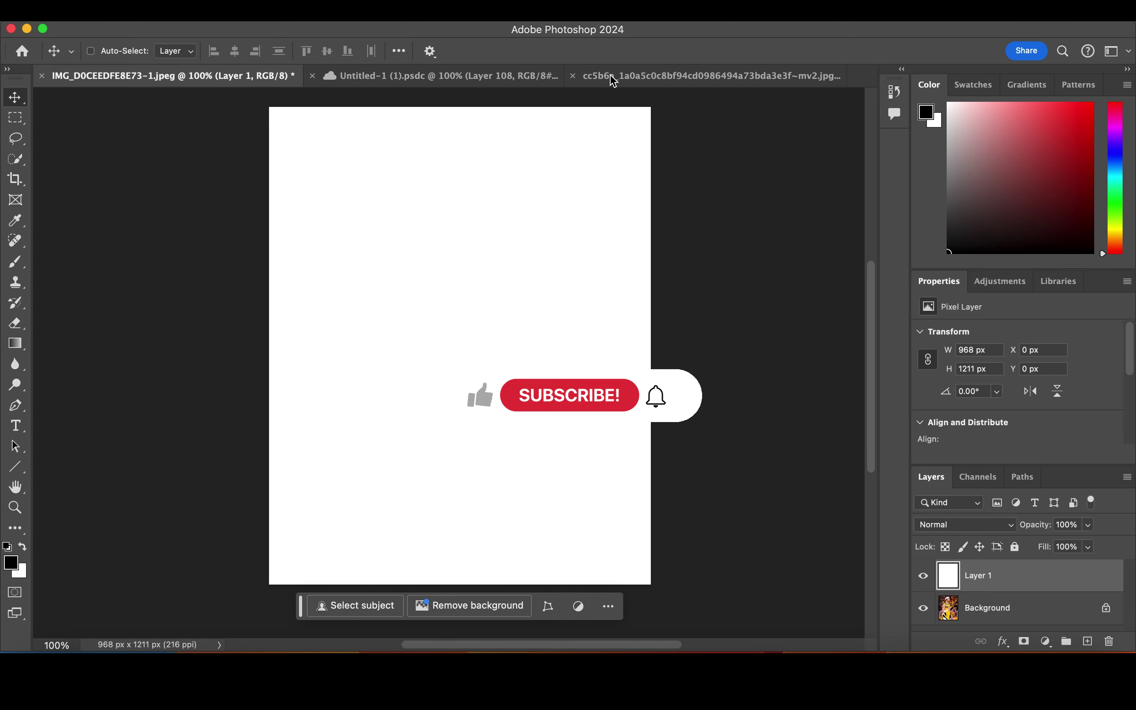
# Paste the arena photo into the poster and scale it to cover the whole canvas.
pyautogui.click(608, 76)
pyautogui.click(224, 79)
pyautogui.press('super+v')
pyautogui.press('super+t')
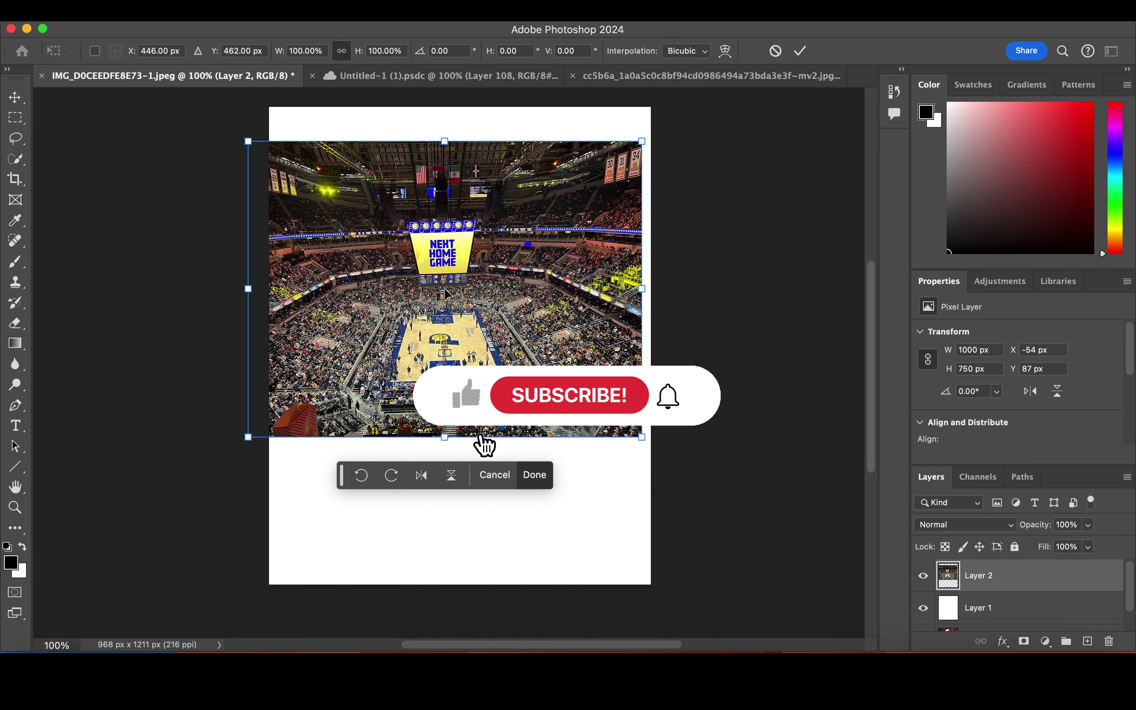
pyautogui.moveTo(246, 436)
pyautogui.mouseDown()
pyautogui.moveTo(185, 553)
pyautogui.moveTo(104, 611)
pyautogui.mouseUp()
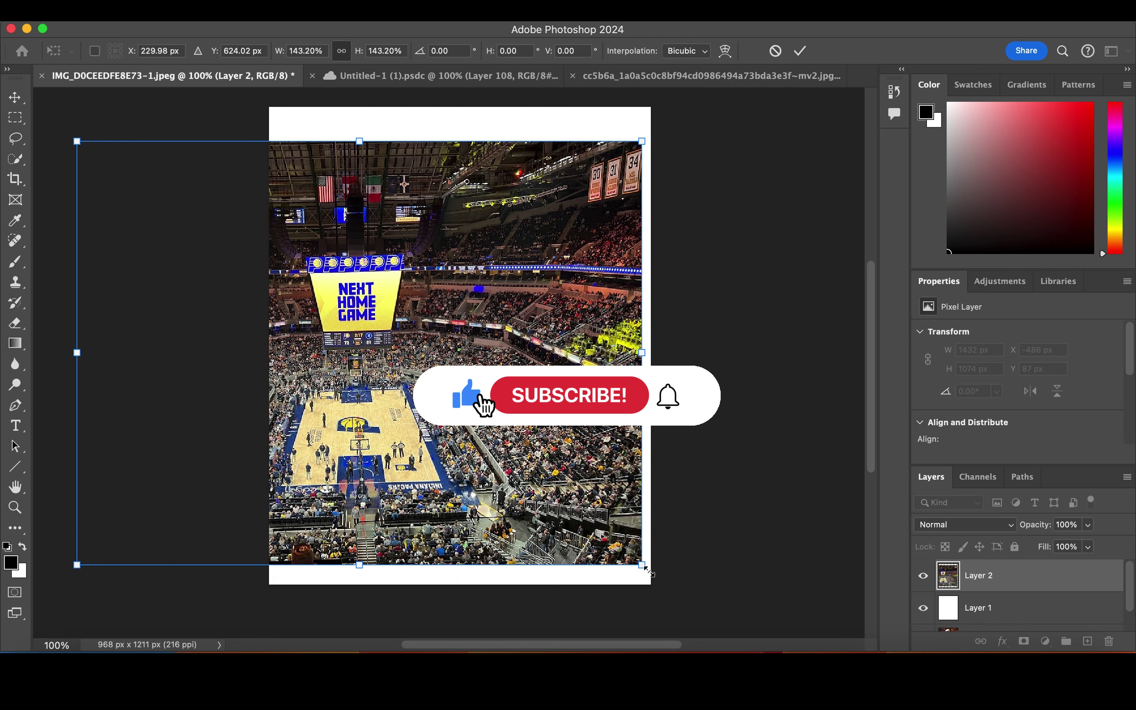
pyautogui.moveTo(655, 570); pyautogui.dragTo(794, 653)
pyautogui.press('Return')
pyautogui.moveTo(620, 481); pyautogui.dragTo(646, 448)
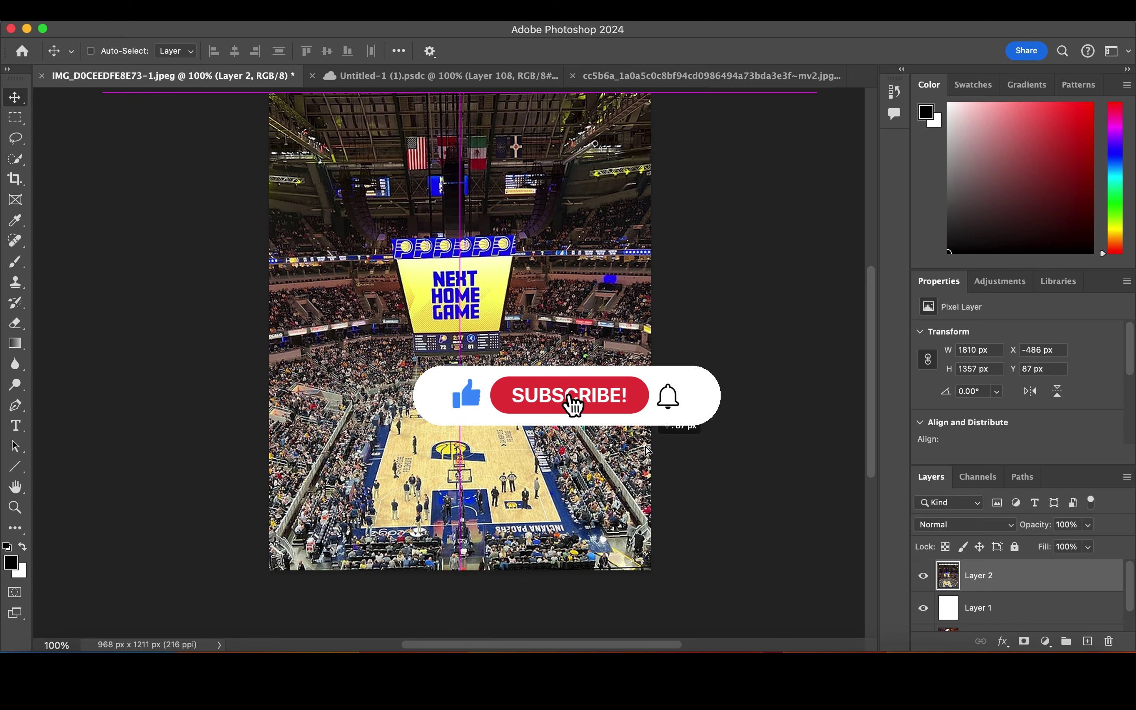
# Fade the arena photo to 15% opacity, fill the white layer black, and bring up the Pacers logo.
pyautogui.click(1089, 525)
pyautogui.moveTo(1094, 544); pyautogui.dragTo(1030, 602)
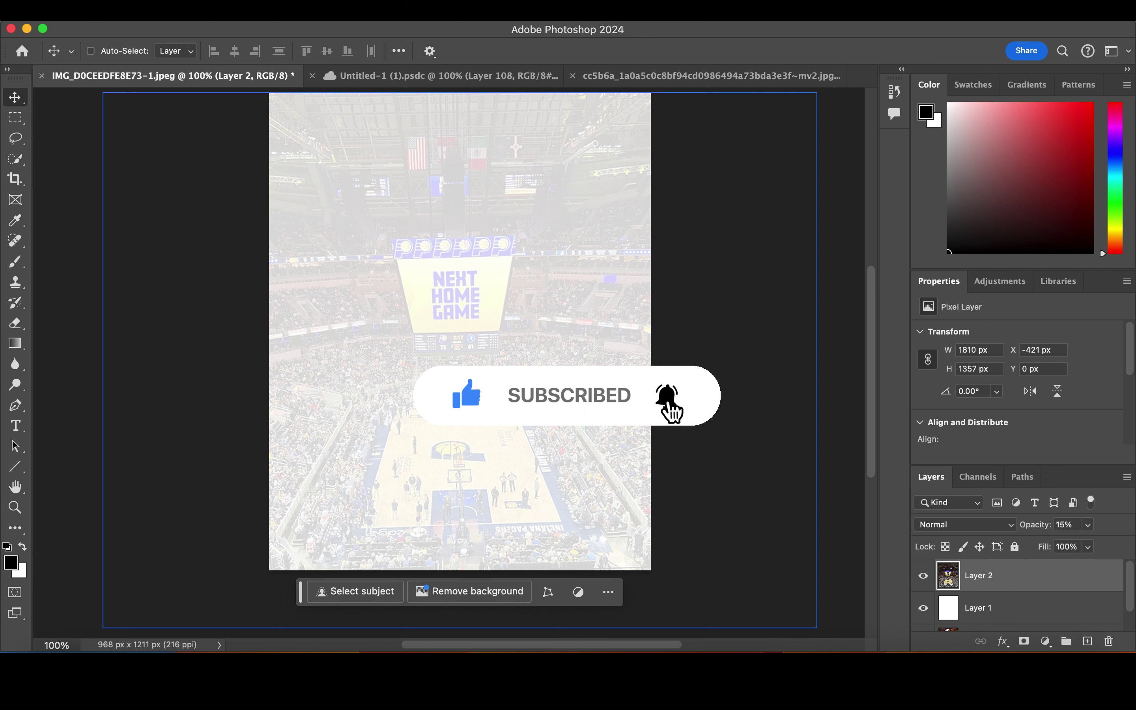
pyautogui.click(1031, 602)
pyautogui.click(217, 10)
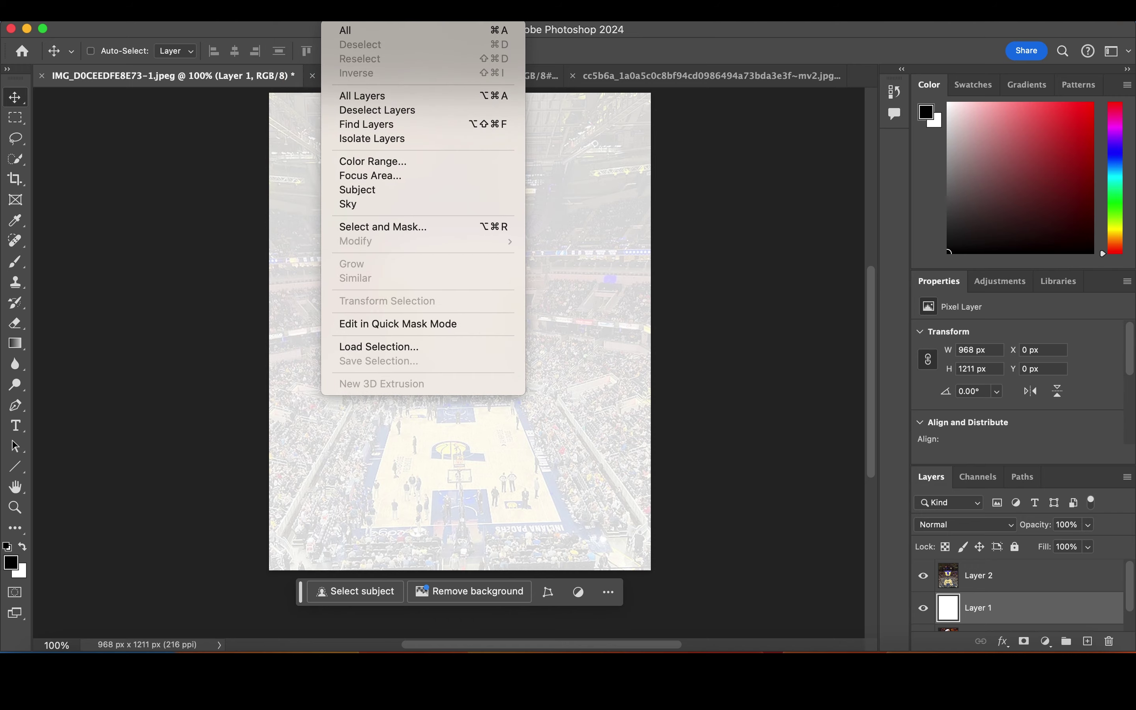
pyautogui.click(245, 249)
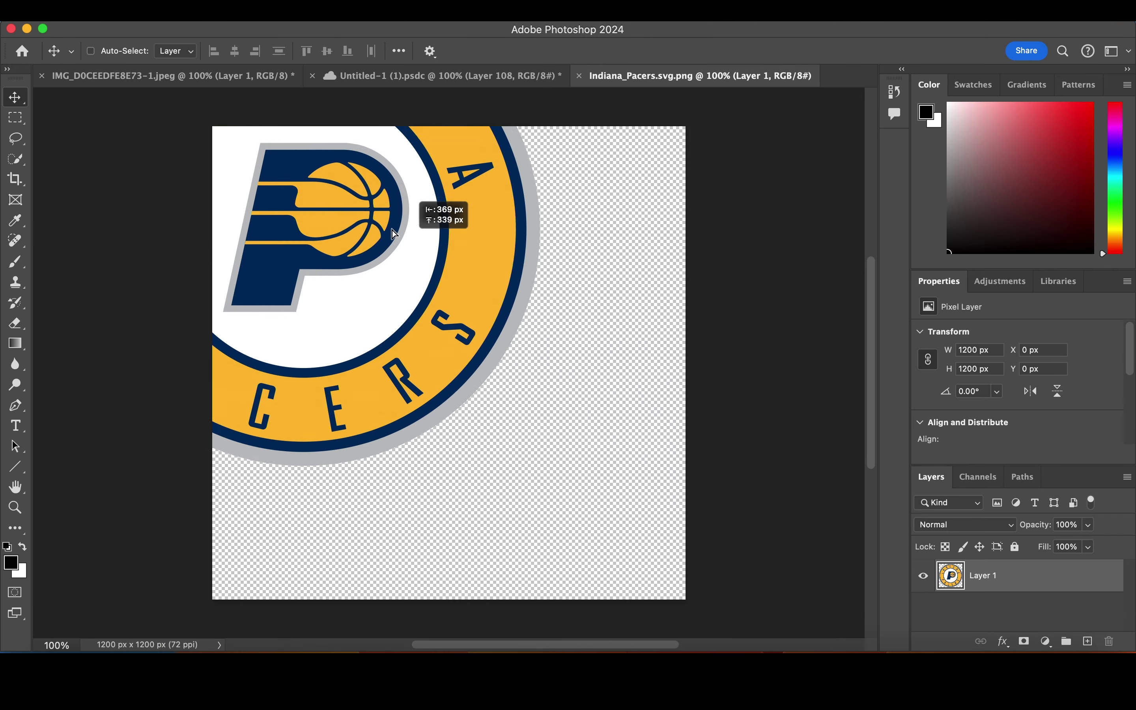
pyautogui.moveTo(452, 215); pyautogui.dragTo(416, 281)
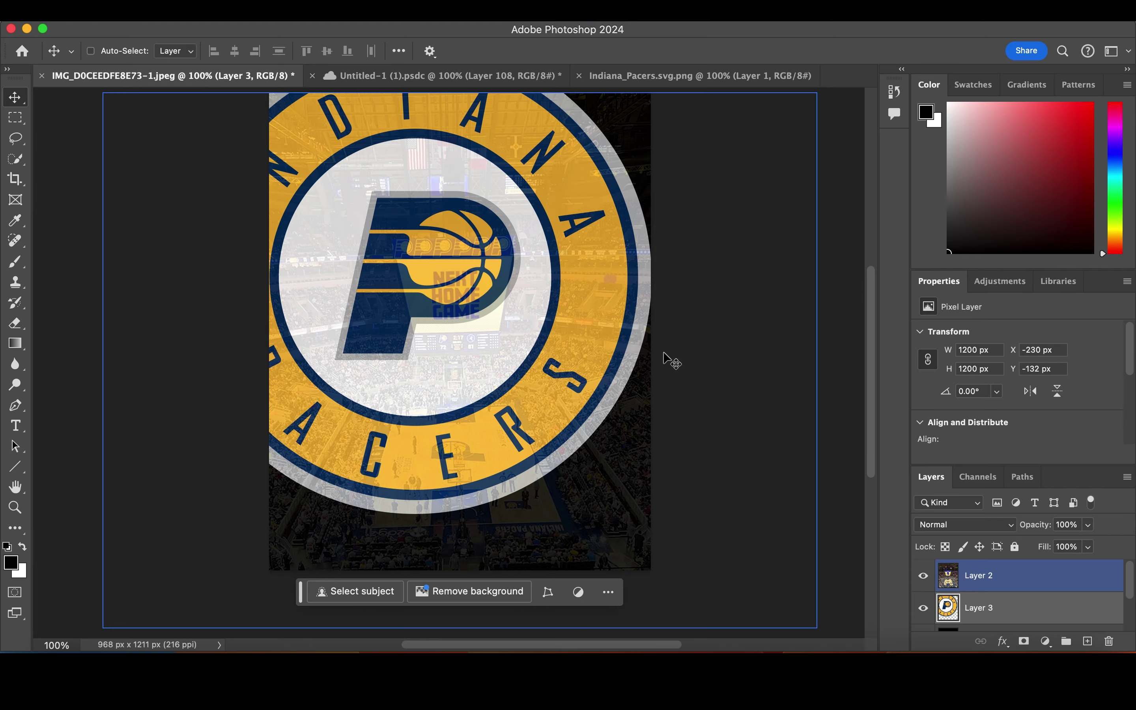
# Drop the Pacers logo into the poster, scale it to 947 px wide and centre it.
pyautogui.moveTo(672, 362)
pyautogui.mouseDown()
pyautogui.moveTo(524, 321)
pyautogui.moveTo(559, 342)
pyautogui.mouseUp()
pyautogui.hotkey('ctrl', 't')
pyautogui.moveTo(211, 533); pyautogui.dragTo(312, 466)
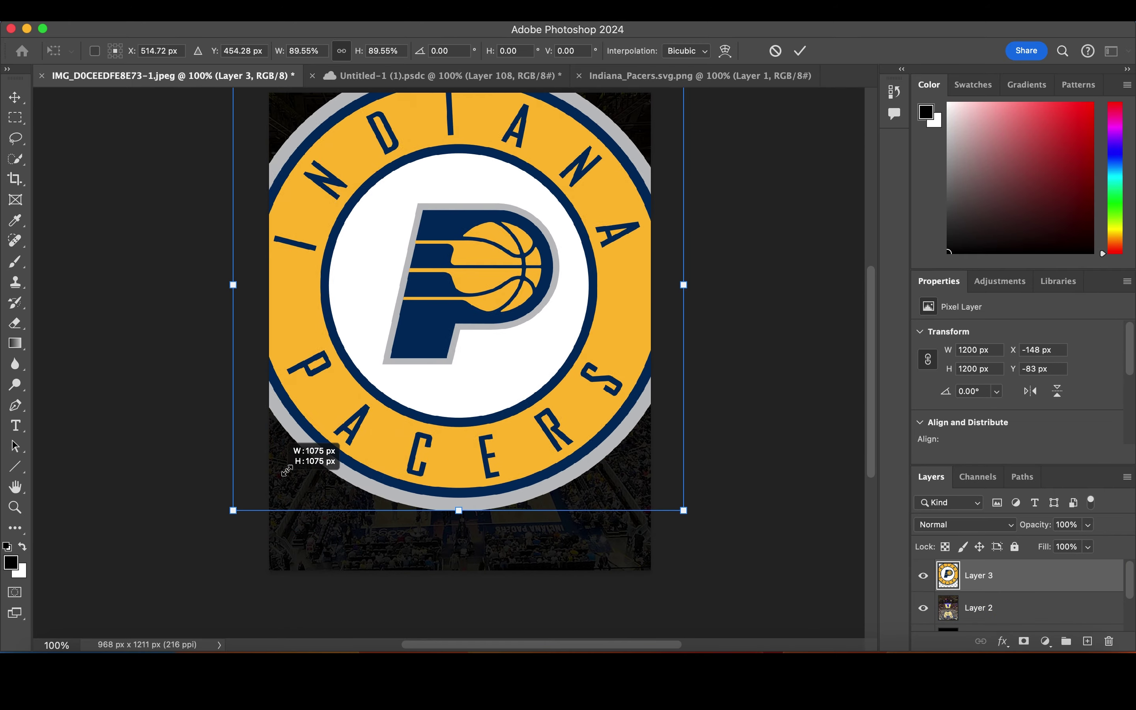
pyautogui.press('Return')
pyautogui.scroll(3, 317, 451)
pyautogui.moveTo(519, 423); pyautogui.dragTo(489, 499)
# Preview Glowing Edges on the logo with edge width 6, brightness 5, smoothness 5.
pyautogui.click(383, 11)
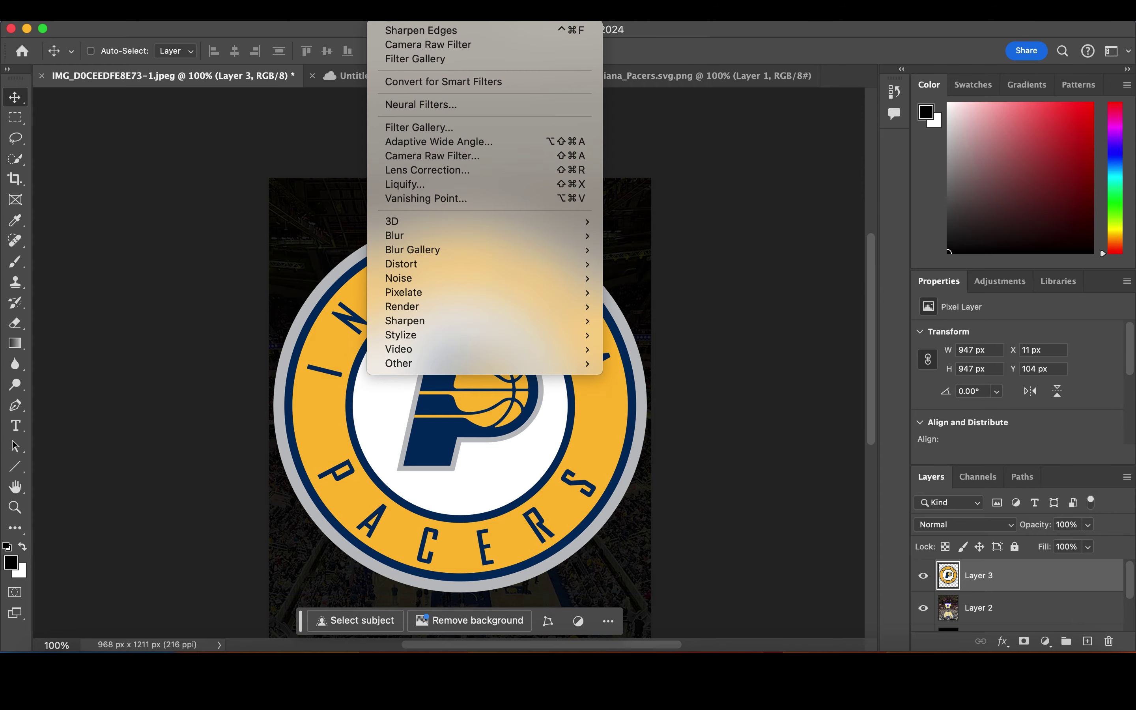
pyautogui.click(413, 127)
pyautogui.moveTo(986, 162)
pyautogui.mouseDown()
pyautogui.moveTo(1030, 168)
pyautogui.moveTo(972, 167)
pyautogui.moveTo(1014, 175)
pyautogui.moveTo(972, 231)
pyautogui.moveTo(1085, 235)
pyautogui.moveTo(991, 233)
pyautogui.mouseUp()
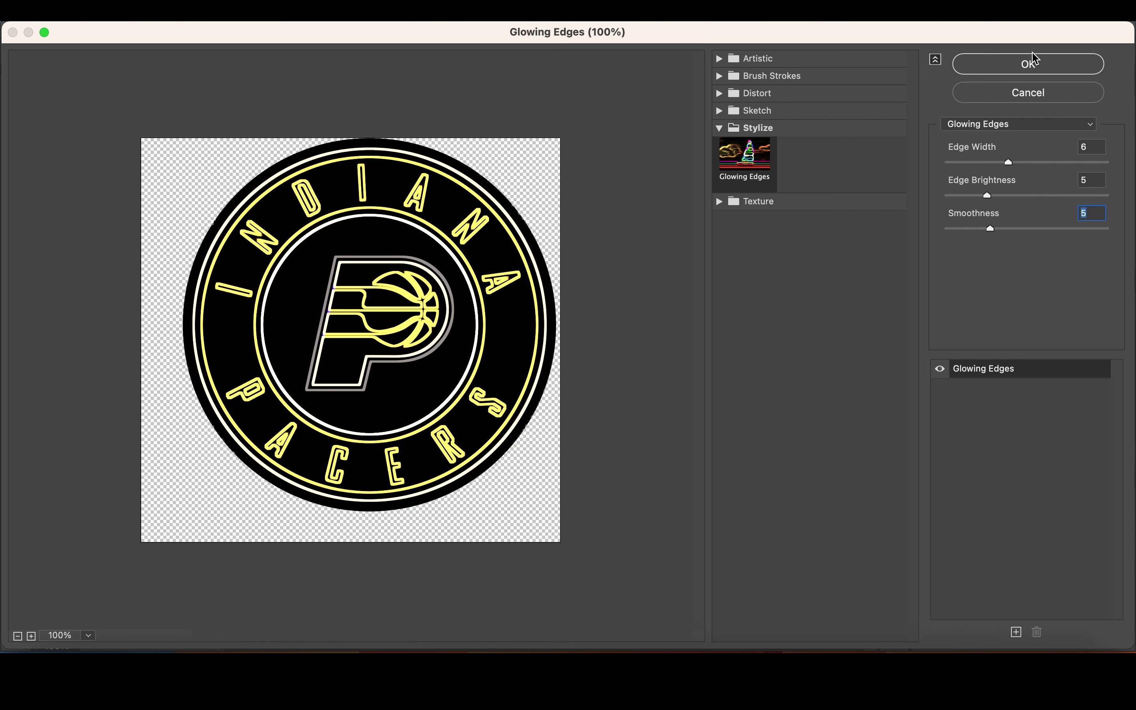
# Apply the Glowing Edges filter and set the logo's Hue/Saturation hue shift to 0.
pyautogui.click(1033, 64)
pyautogui.click(211, 11)
pyautogui.click(422, 147)
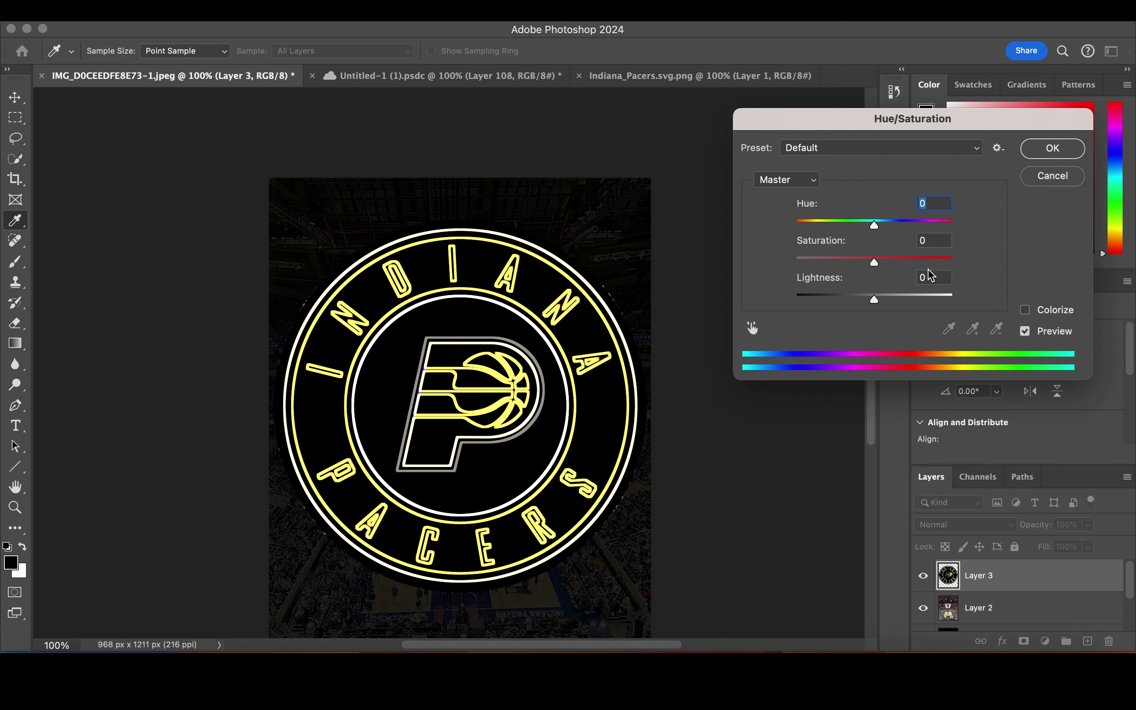
pyautogui.moveTo(872, 224); pyautogui.dragTo(876, 228)
pyautogui.click(1052, 148)
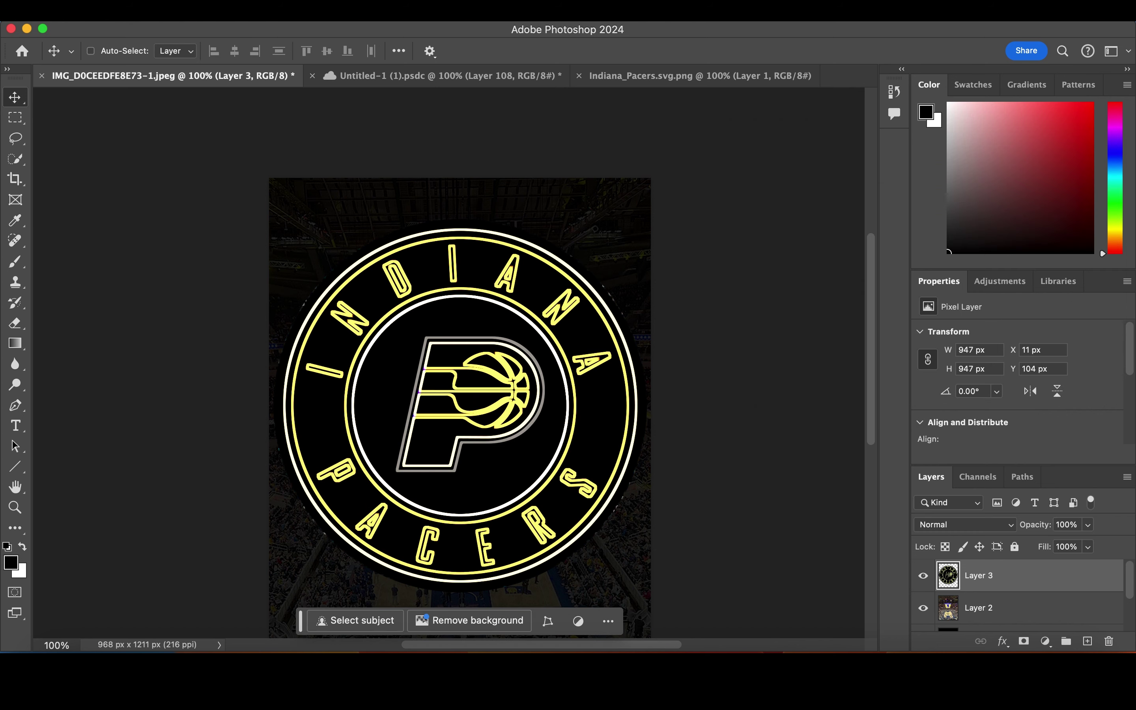
# Mask out the logo's black areas with an inverted Shadows colour-range mask.
pyautogui.click(338, 10)
pyautogui.click(390, 165)
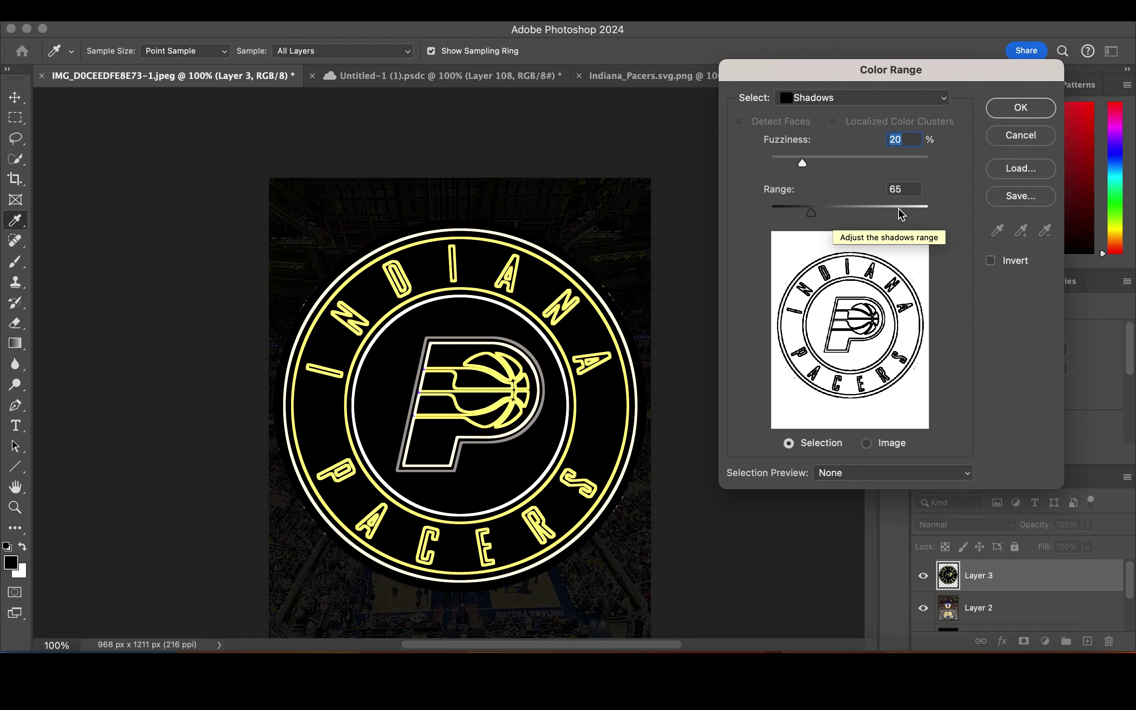
pyautogui.click(1017, 108)
pyautogui.click(1025, 642)
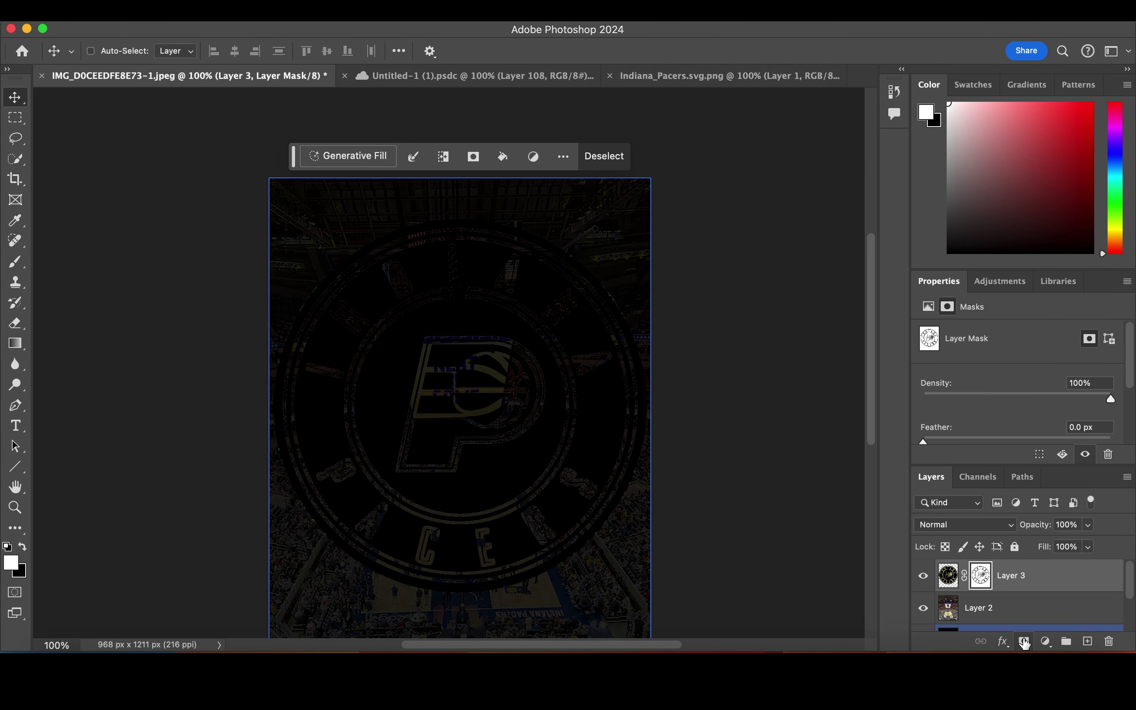
pyautogui.hotkey('ctrl', 'i')
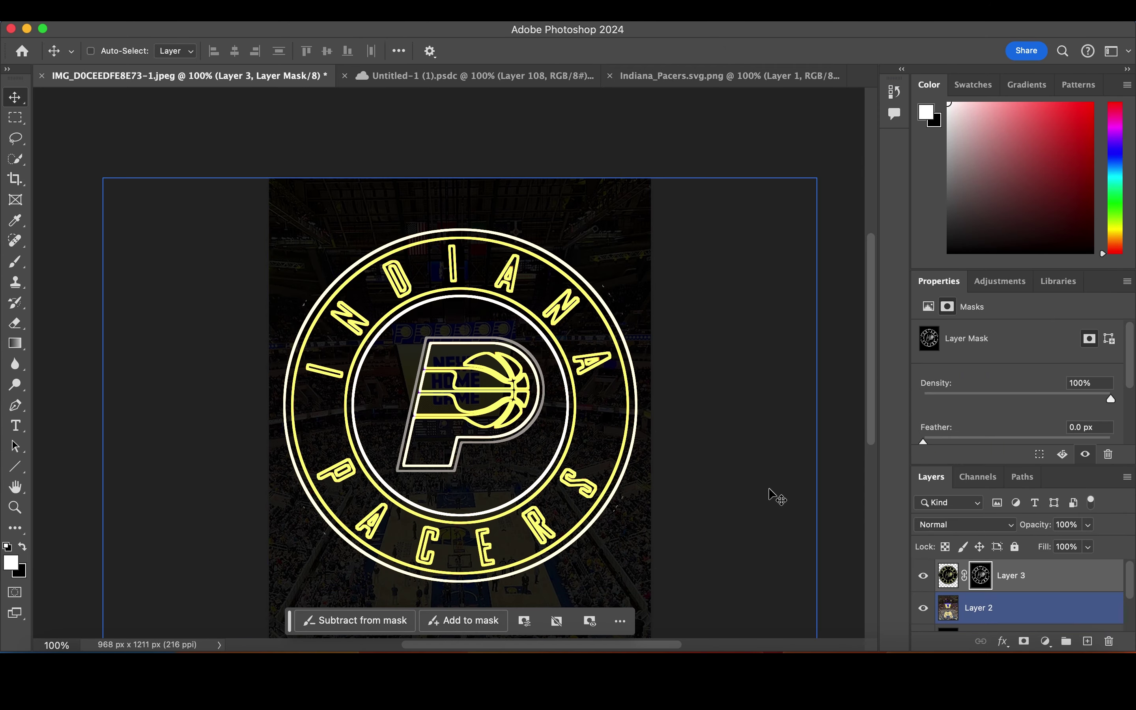
# Duplicate the player photo layer and move the copy above the logo layer.
pyautogui.scroll(-2, 986, 594)
pyautogui.click(1010, 613)
pyautogui.hotkey('ctrl', 'j')
pyautogui.moveTo(1009, 614); pyautogui.dragTo(1004, 570)
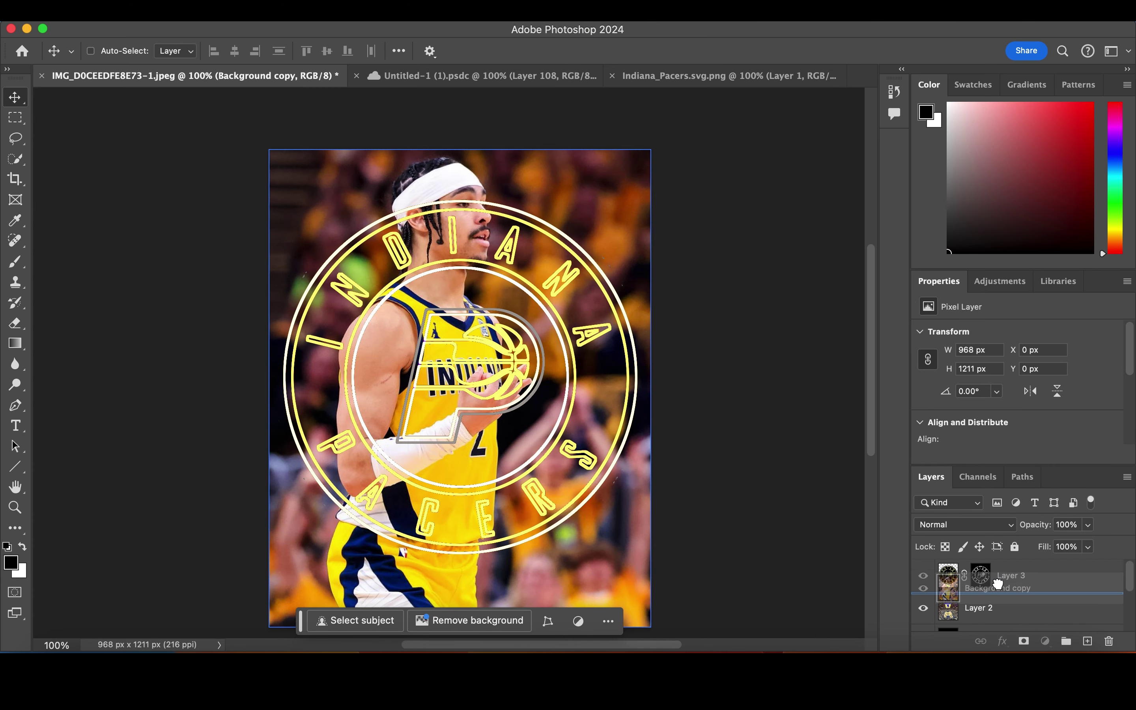
# Cut the player out with Select Subject and a layer mask, shifting him right.
pyautogui.click(344, 621)
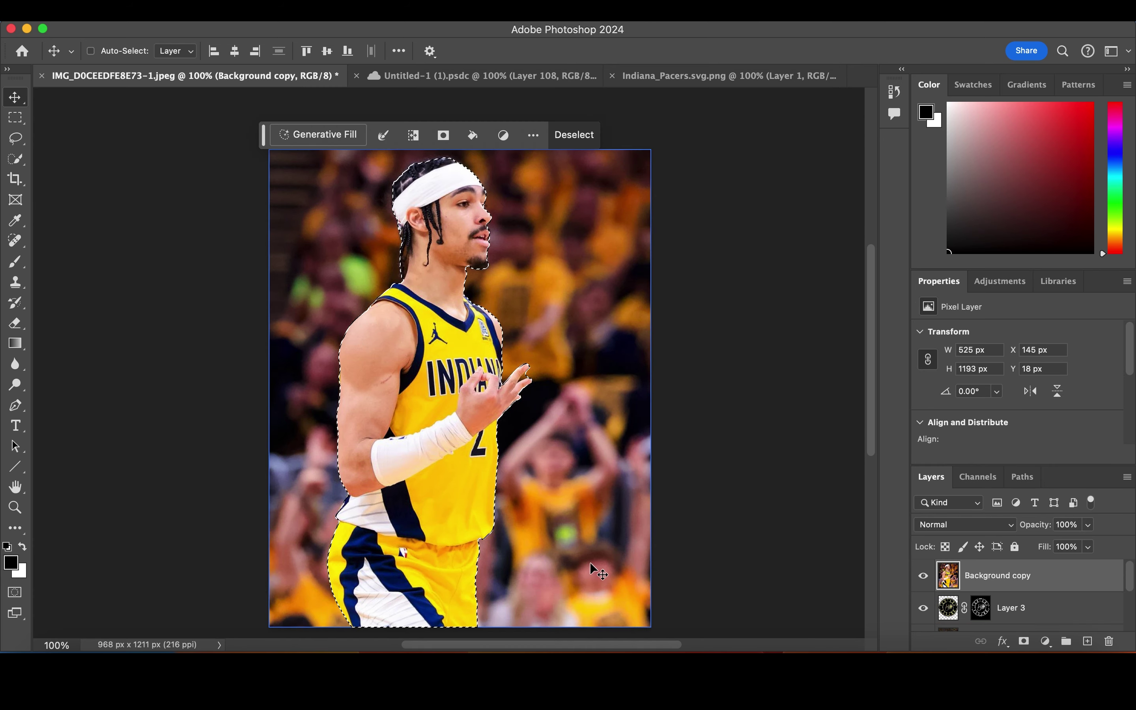
pyautogui.click(1024, 641)
pyautogui.moveTo(390, 400); pyautogui.dragTo(415, 400)
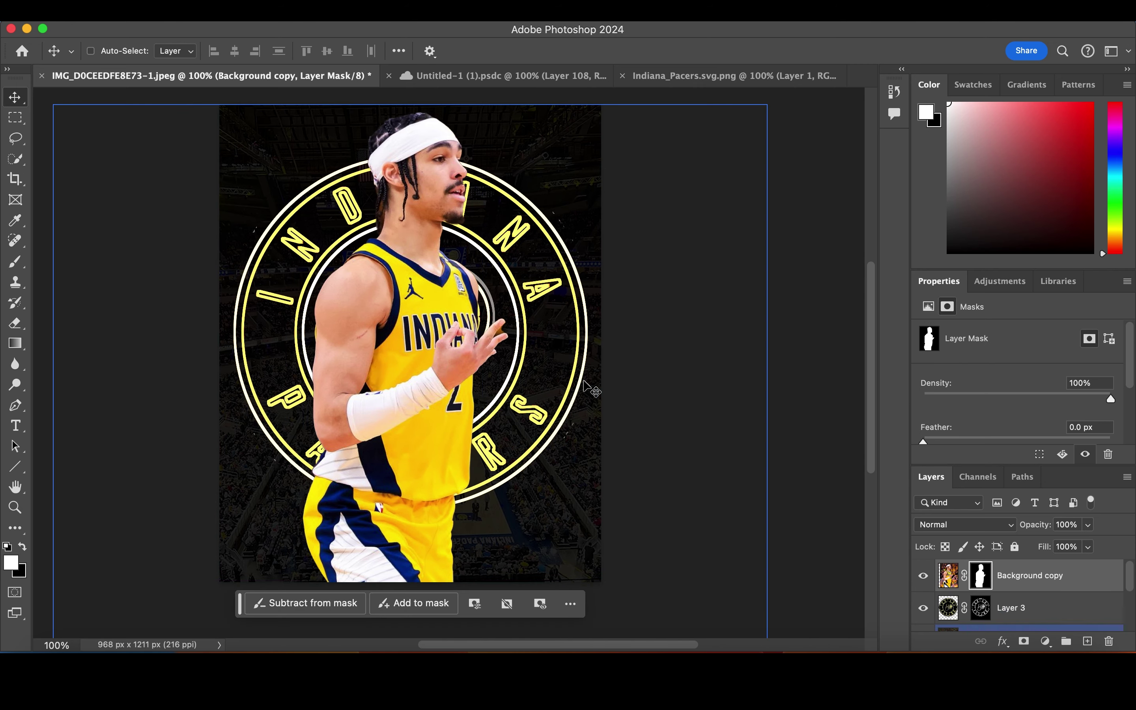
# Enlarge the player slightly to 980 × 1226 px and target his layer pixels.
pyautogui.hotkey('ctrl', 't')
pyautogui.moveTo(628, 101); pyautogui.dragTo(639, 90)
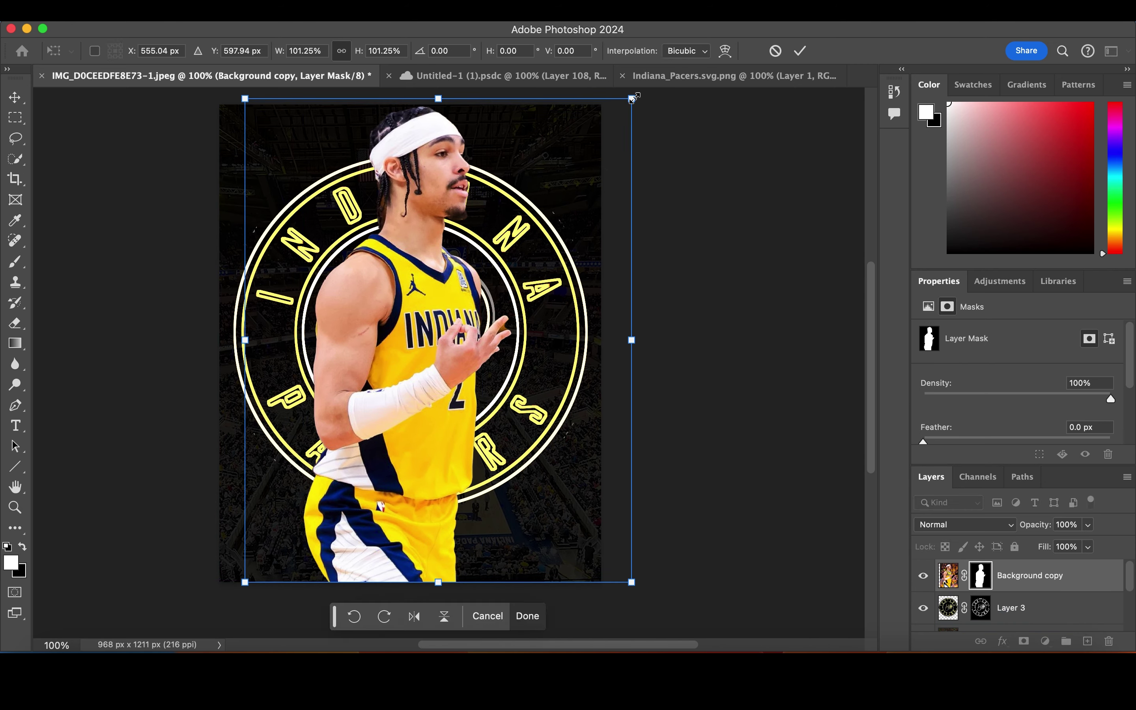
pyautogui.press('Return')
pyautogui.click(948, 575)
pyautogui.click(385, 10)
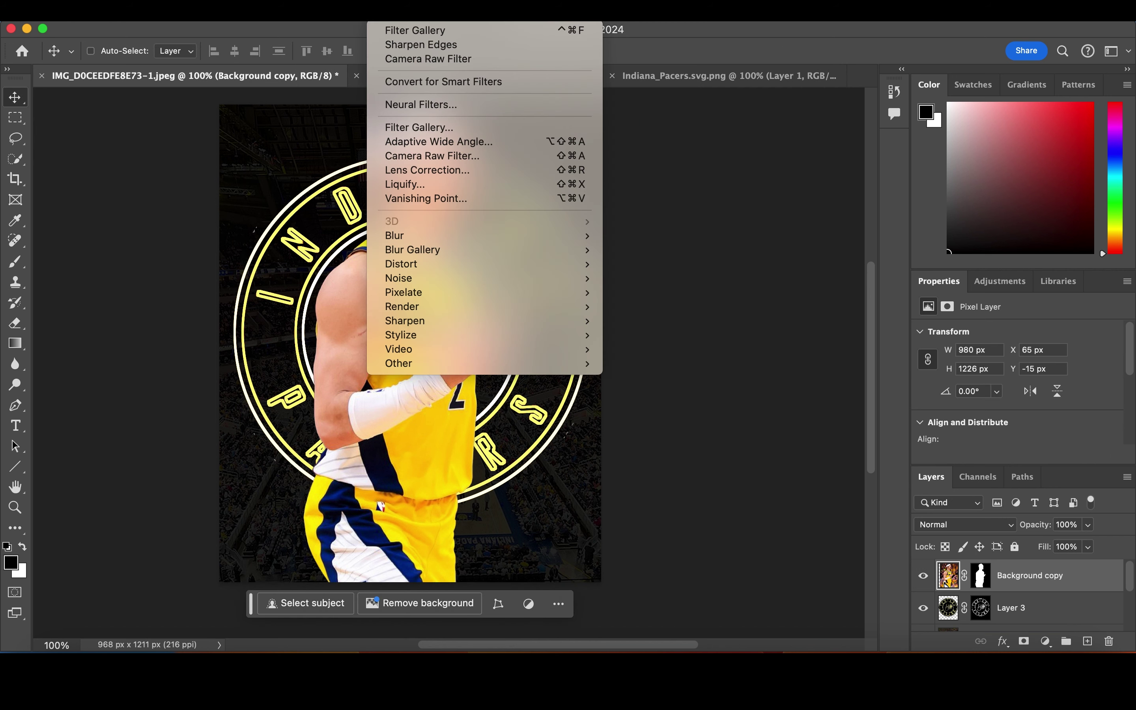
pyautogui.click(441, 59)
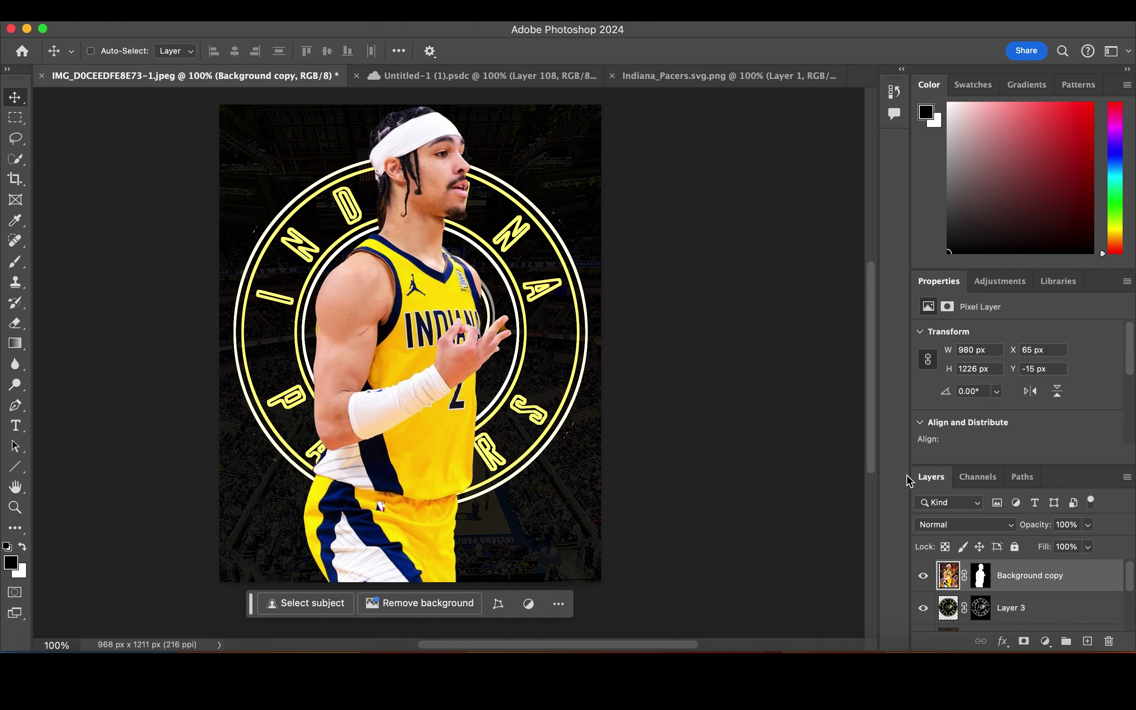
# Convert the player layer to a smart object and open the Camera Raw Filter.
pyautogui.rightClick(955, 574)
pyautogui.rightClick(1012, 584)
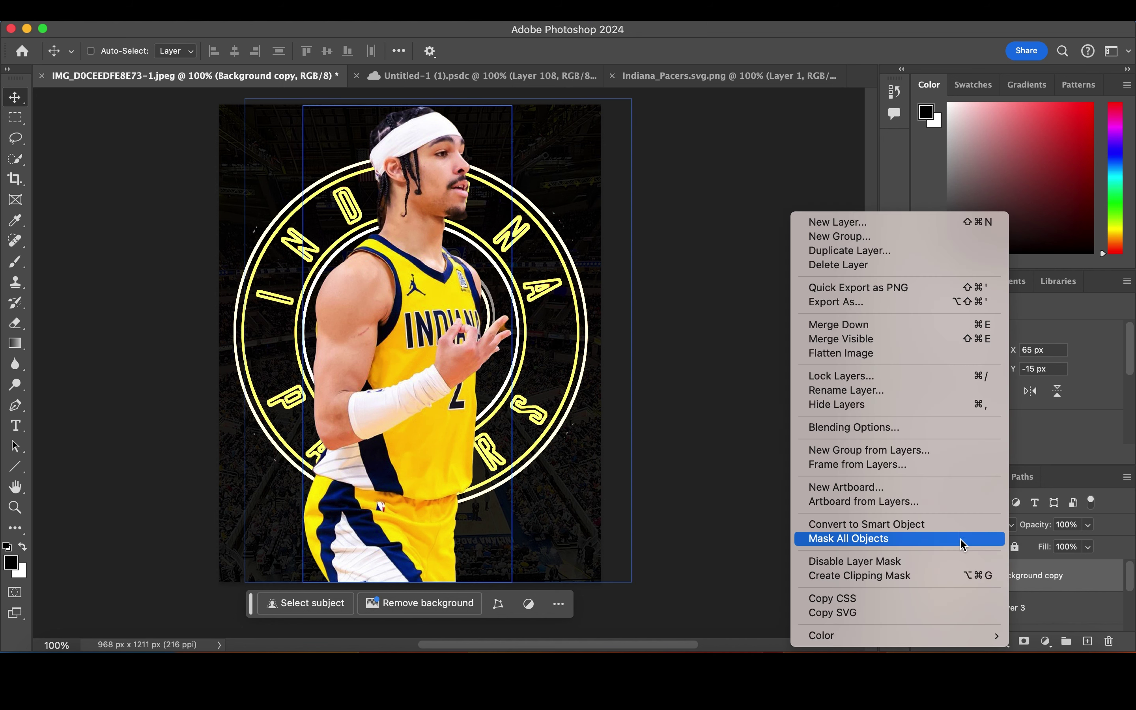
pyautogui.click(958, 538)
pyautogui.click(385, 12)
pyautogui.moveTo(395, 236)
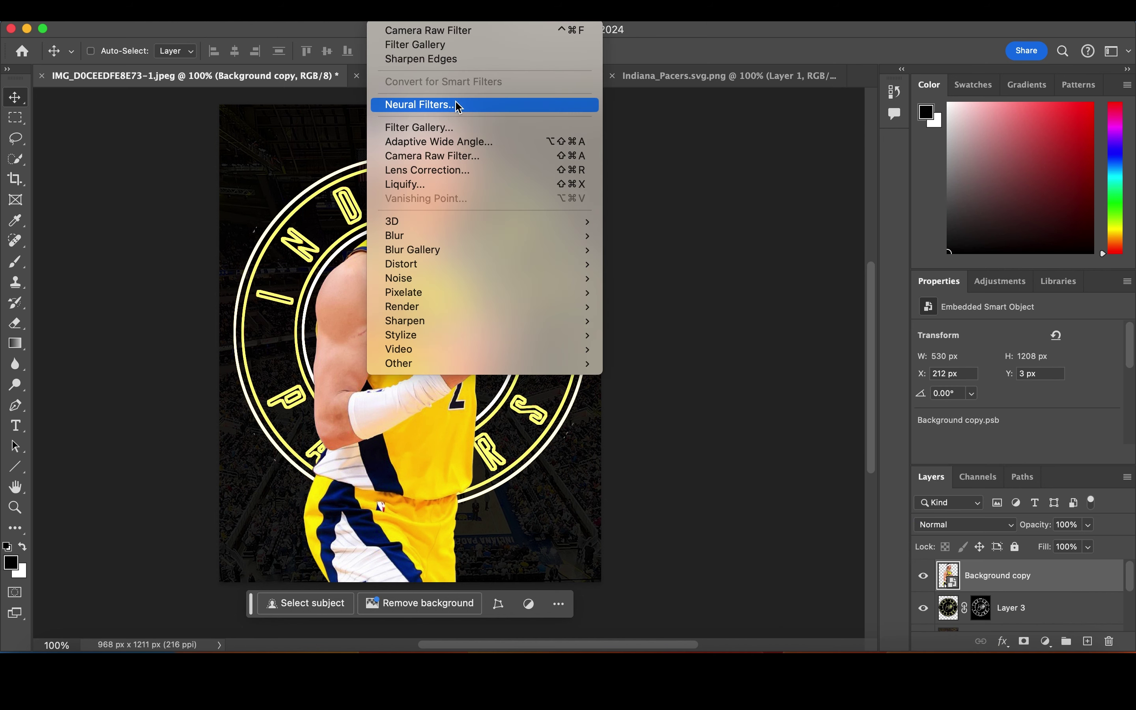
pyautogui.click(498, 157)
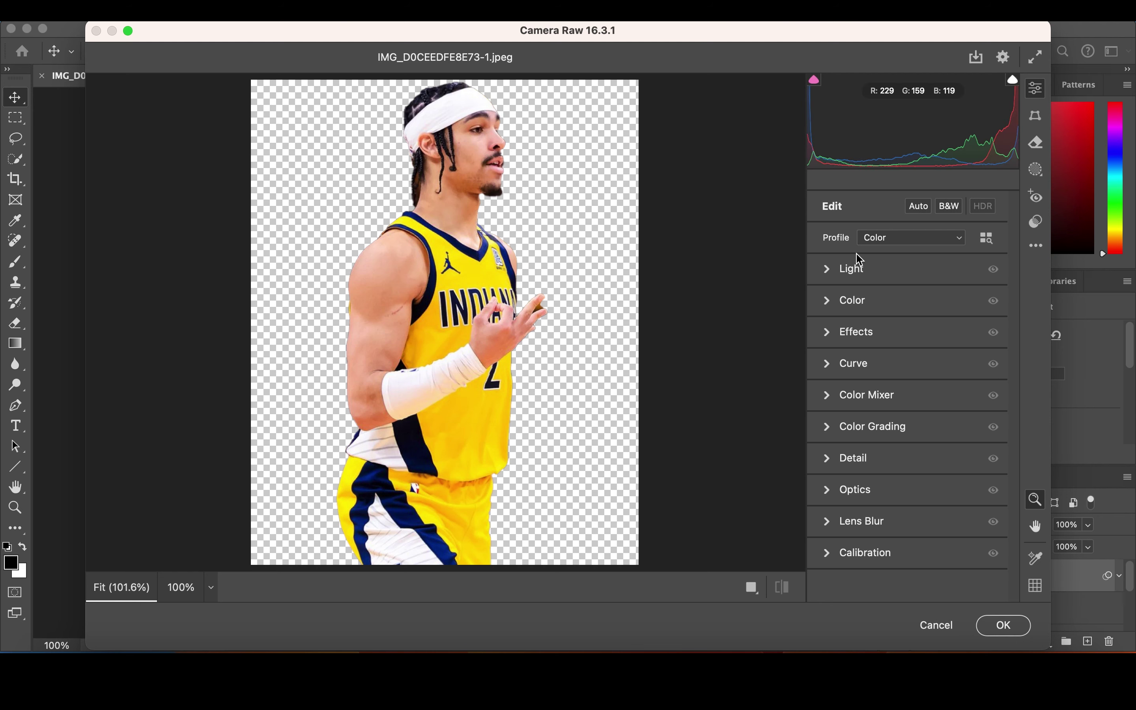
# Darken exposure to -0.65 and lift the highlights and blacks in the Light panel.
pyautogui.click(917, 208)
pyautogui.click(827, 268)
pyautogui.moveTo(908, 305)
pyautogui.mouseDown()
pyautogui.moveTo(916, 333)
pyautogui.moveTo(890, 355)
pyautogui.mouseUp()
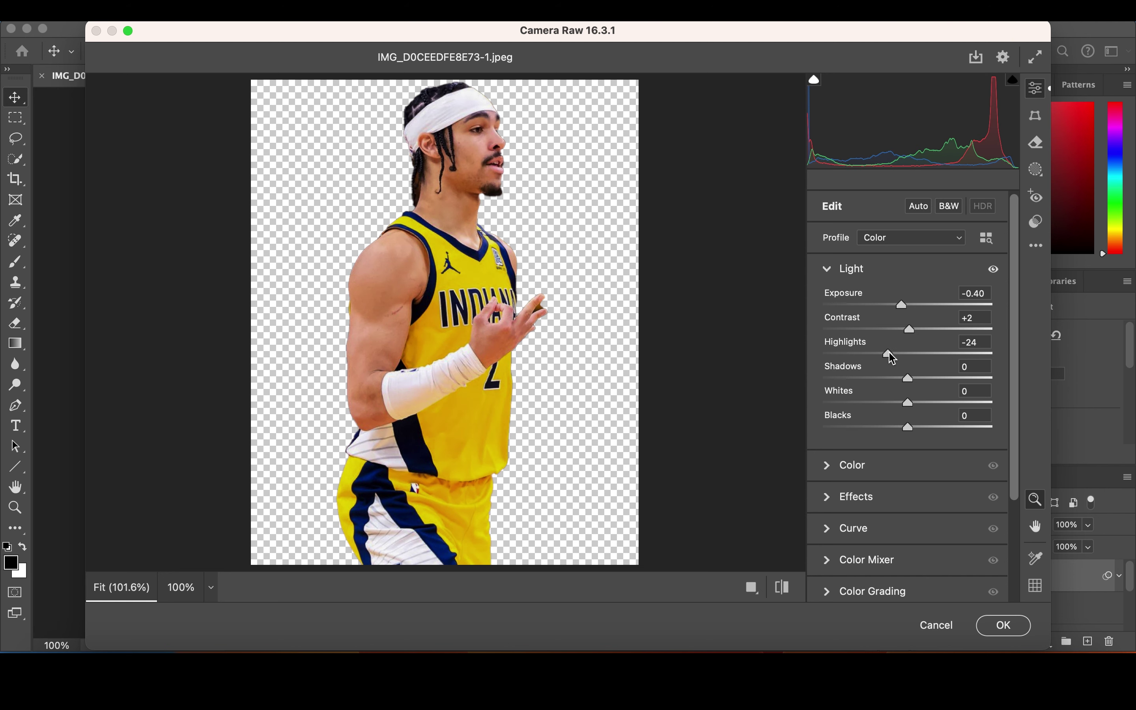
pyautogui.moveTo(892, 358)
pyautogui.mouseDown()
pyautogui.moveTo(917, 358)
pyautogui.moveTo(917, 379)
pyautogui.moveTo(932, 378)
pyautogui.moveTo(918, 403)
pyautogui.mouseUp()
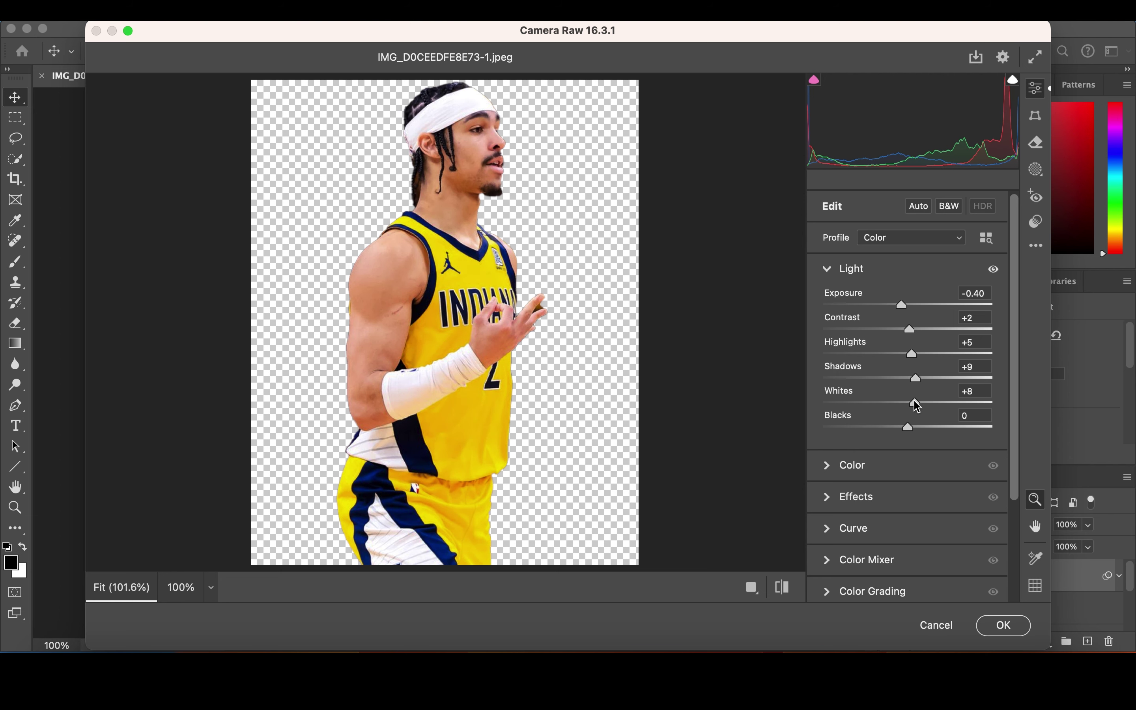
pyautogui.moveTo(909, 427)
pyautogui.mouseDown()
pyautogui.moveTo(932, 428)
pyautogui.moveTo(905, 428)
pyautogui.mouseUp()
pyautogui.moveTo(903, 306)
pyautogui.mouseDown()
pyautogui.moveTo(888, 304)
pyautogui.moveTo(897, 308)
pyautogui.mouseUp()
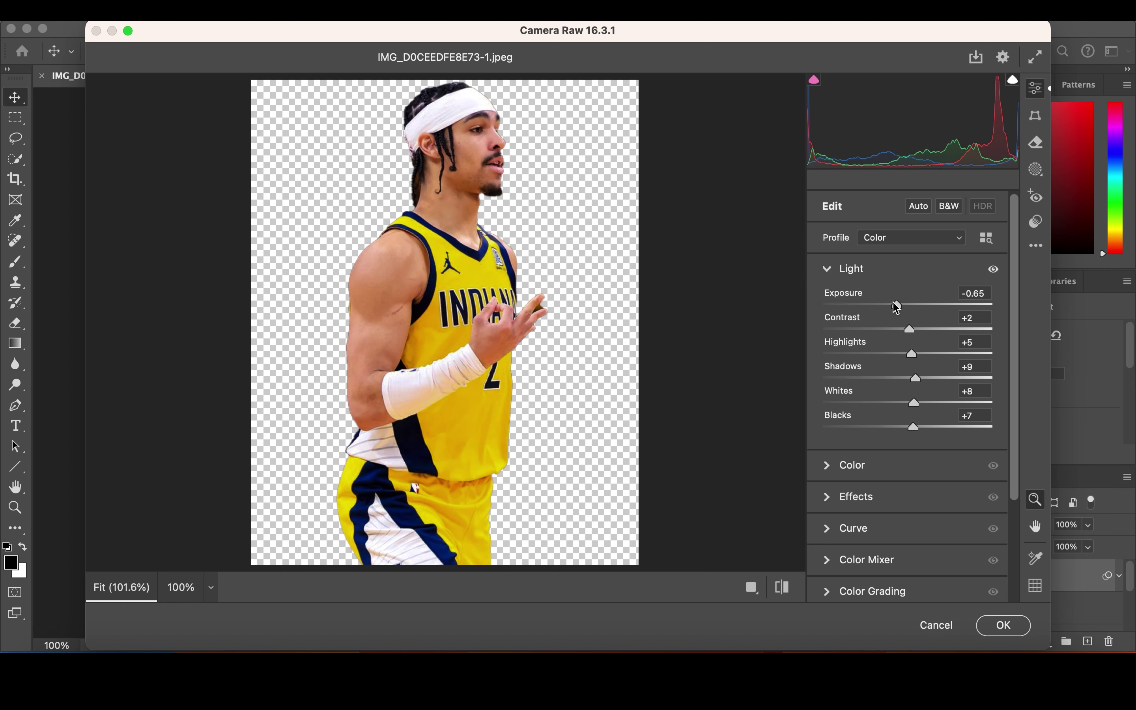
pyautogui.click(828, 268)
# Boost vibrance and add Texture +9, Clarity +17 and Dehaze +7 to the player.
pyautogui.click(828, 301)
pyautogui.moveTo(909, 412)
pyautogui.mouseDown()
pyautogui.moveTo(934, 414)
pyautogui.moveTo(932, 441)
pyautogui.mouseUp()
pyautogui.scroll(-2, 916, 390)
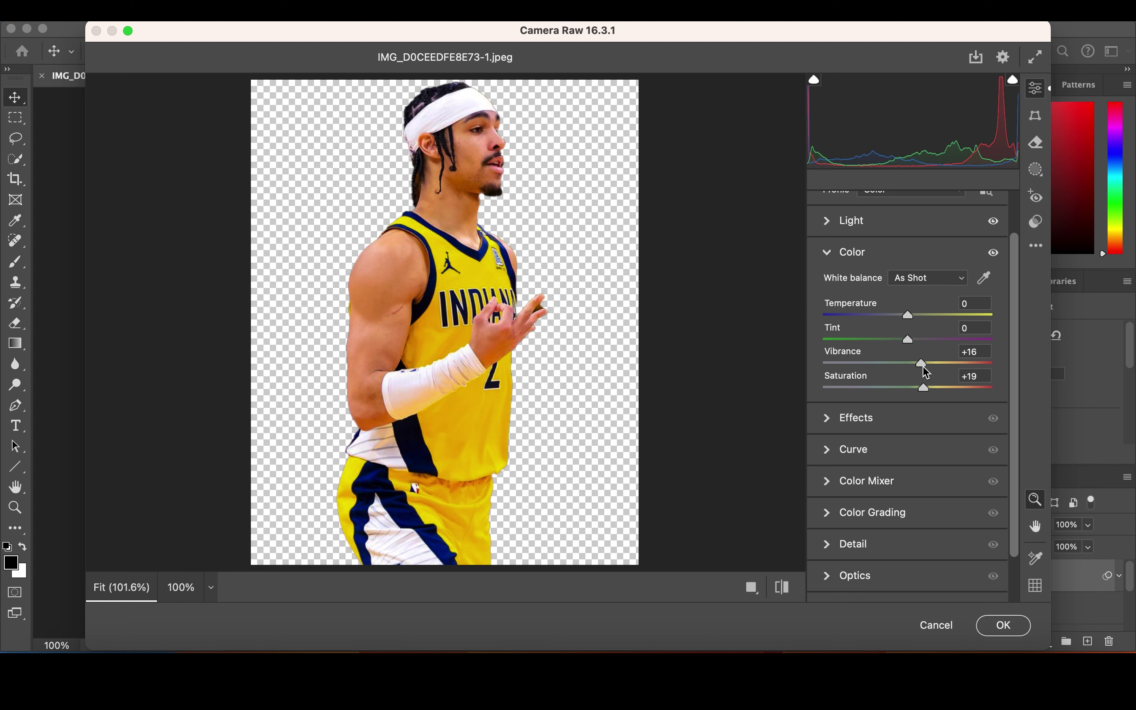
pyautogui.scroll(-2, 909, 373)
pyautogui.click(830, 371)
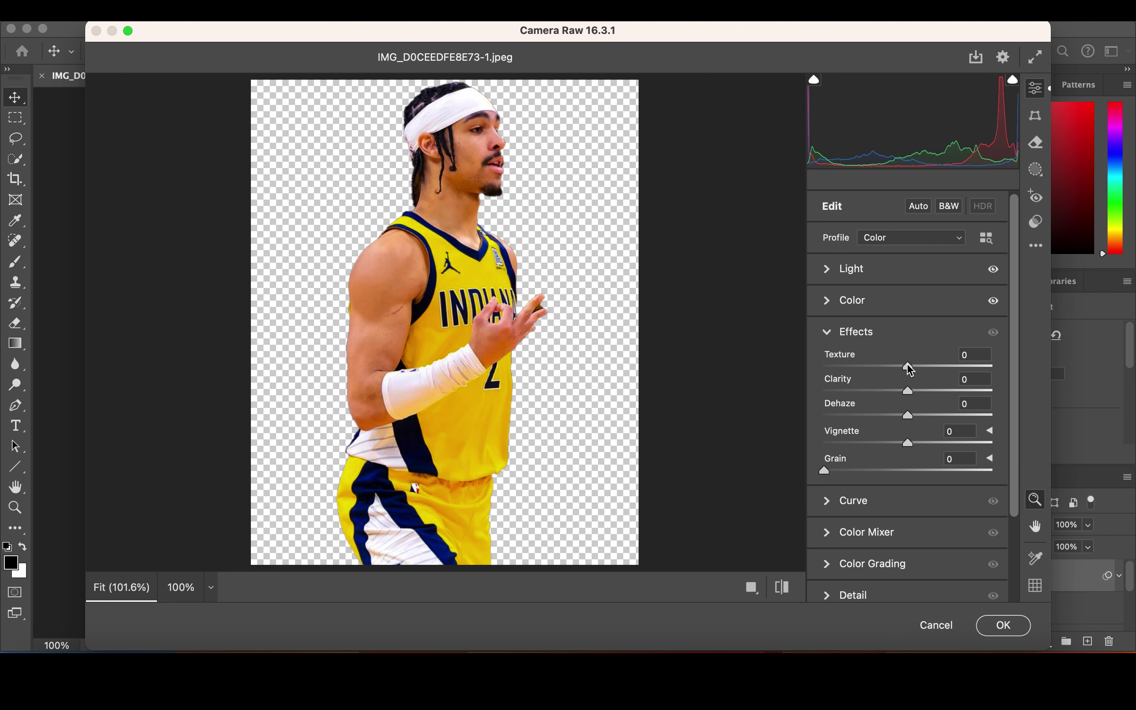
pyautogui.moveTo(909, 391)
pyautogui.mouseDown()
pyautogui.moveTo(928, 391)
pyautogui.moveTo(913, 415)
pyautogui.mouseUp()
pyautogui.scroll(-3, 848, 448)
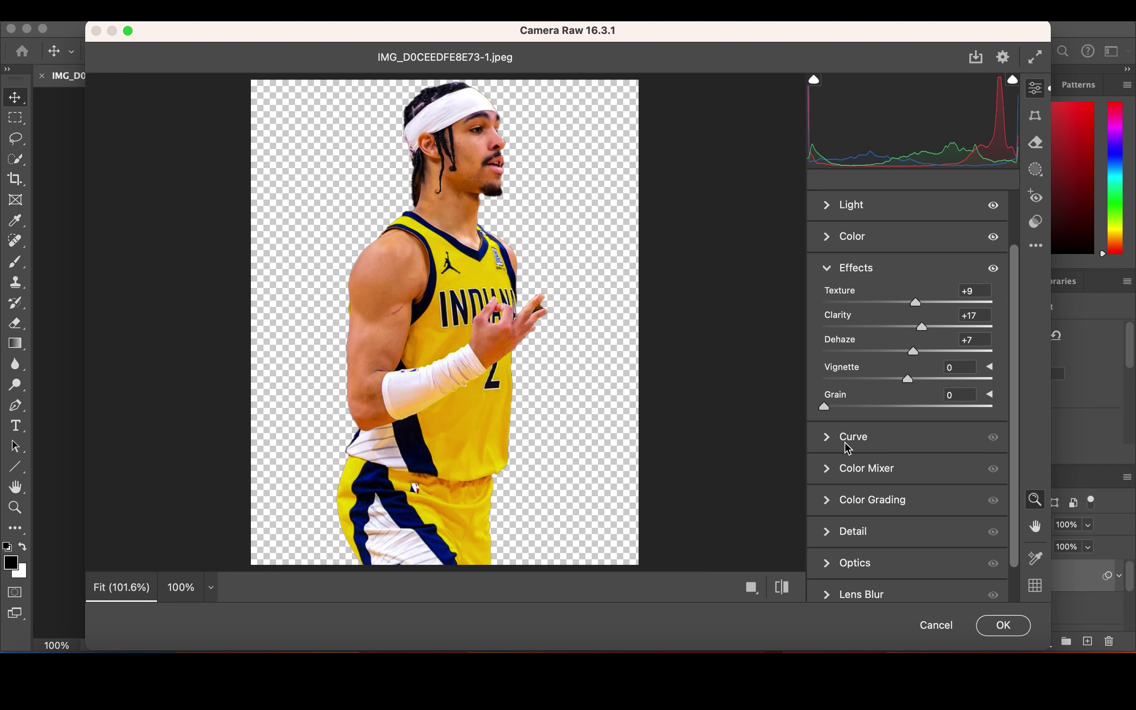
pyautogui.scroll(-2, 848, 448)
# Set Sharpening to 80 and Noise Reduction to 50, then apply the Camera Raw filter.
pyautogui.click(826, 492)
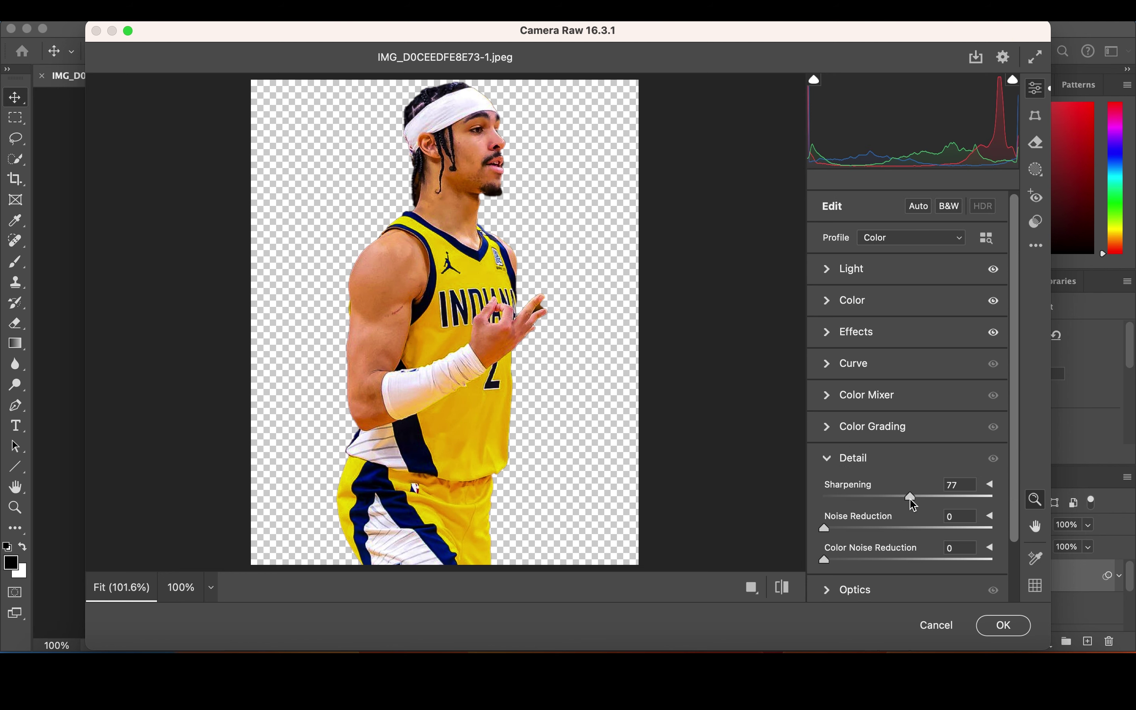
pyautogui.scroll(-3, 844, 518)
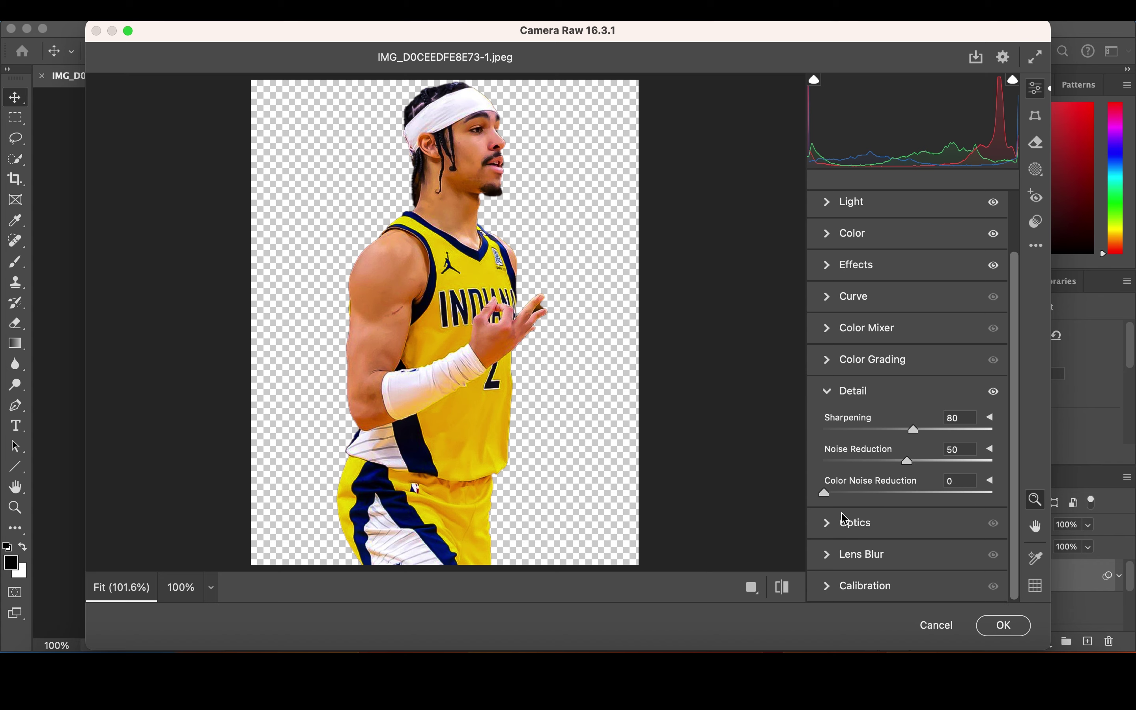
pyautogui.click(1003, 626)
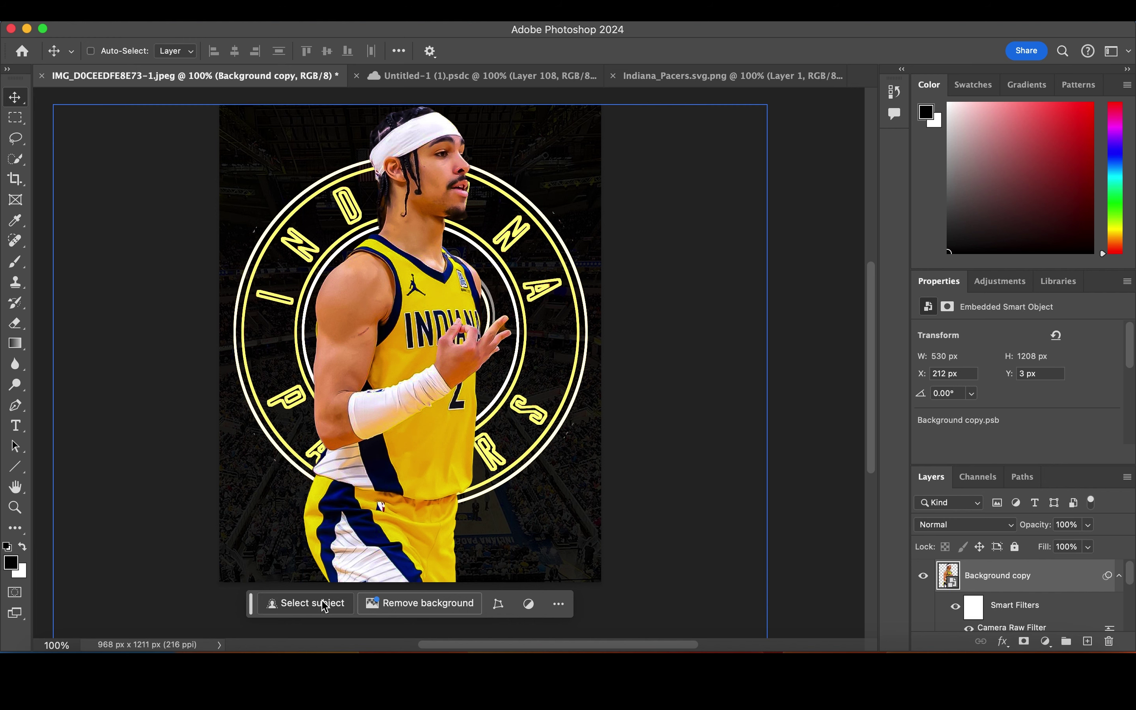
# Mask the layer to the detected player and set up a black 20 px brush at half flow.
pyautogui.click(1024, 642)
pyautogui.press('b')
pyautogui.press('d')
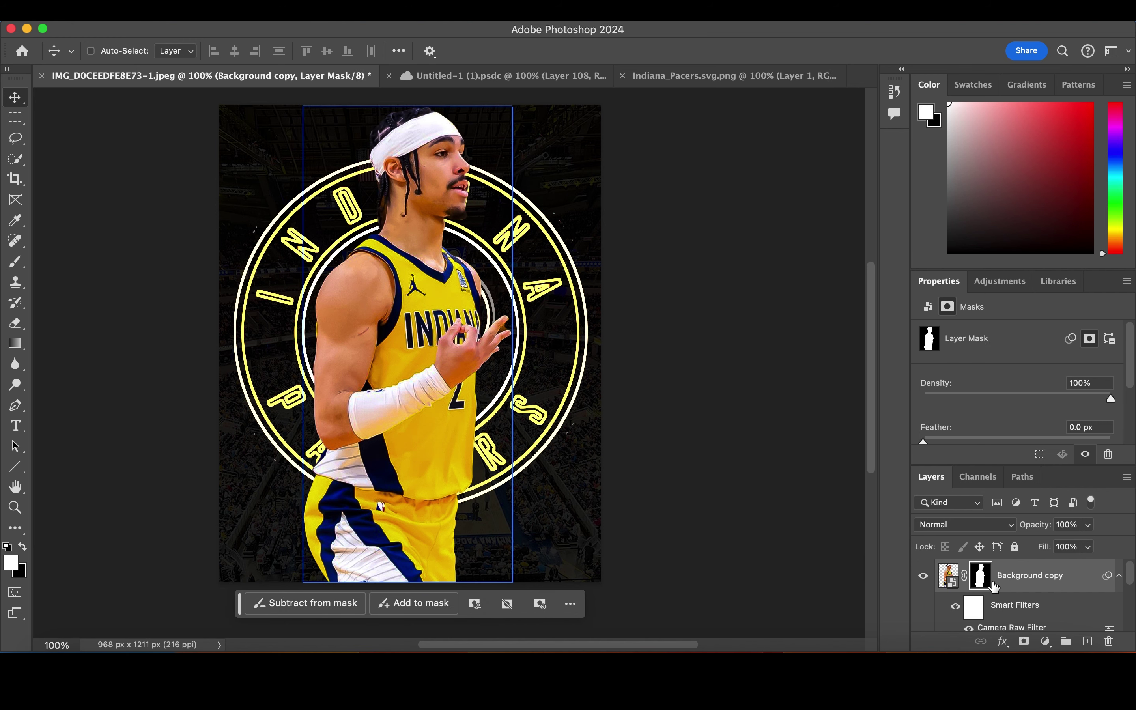
pyautogui.scroll(2, 872, 506)
pyautogui.press('x')
pyautogui.moveTo(368, 51); pyautogui.dragTo(386, 73)
pyautogui.press('x')
pyautogui.scroll(3, 429, 247)
pyautogui.rightClick(327, 253)
pyautogui.moveTo(380, 299); pyautogui.dragTo(348, 299)
pyautogui.press('Return')
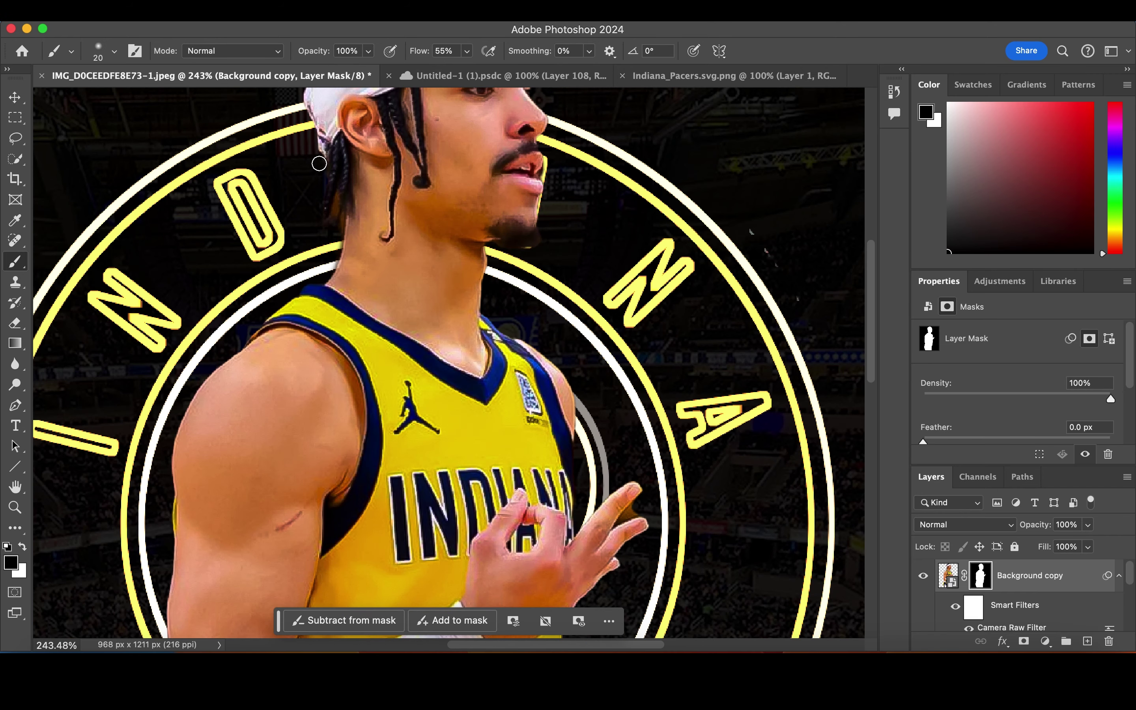
# Refine the mask around the hair and hand with a 9 px brush, using white to restore.
pyautogui.rightClick(312, 226)
pyautogui.press('Return')
pyautogui.scroll(3, 528, 251)
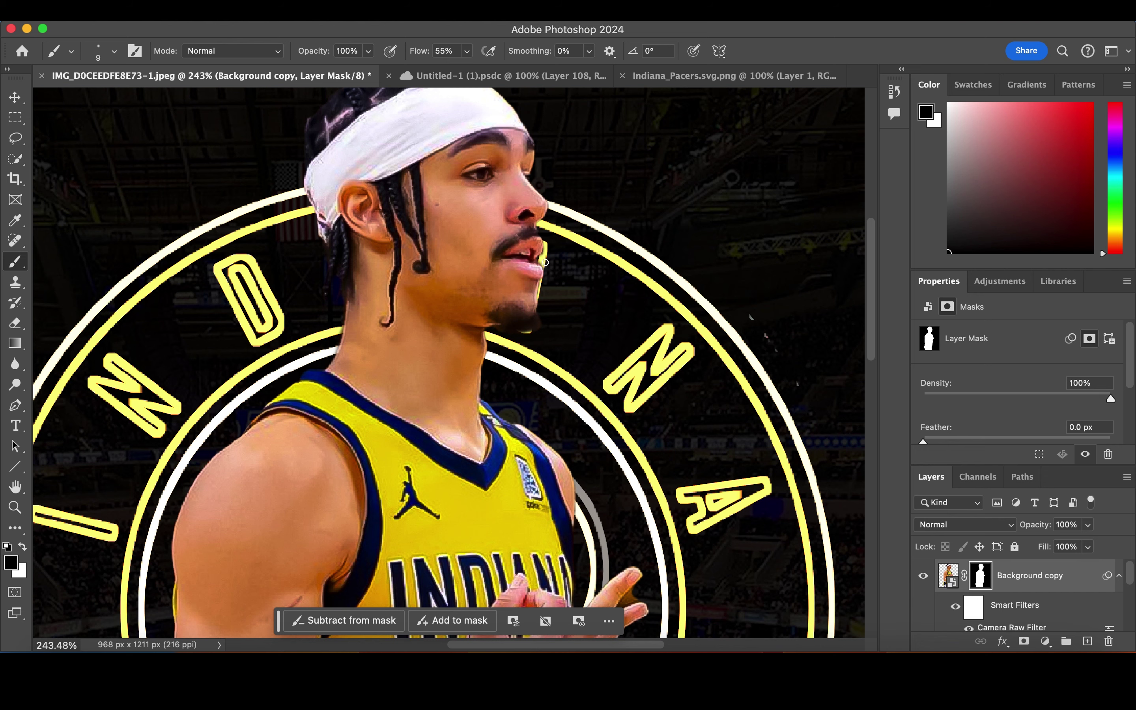
pyautogui.scroll(-7, 540, 259)
pyautogui.hscroll(3, 539, 259)
pyautogui.scroll(-2, 564, 303)
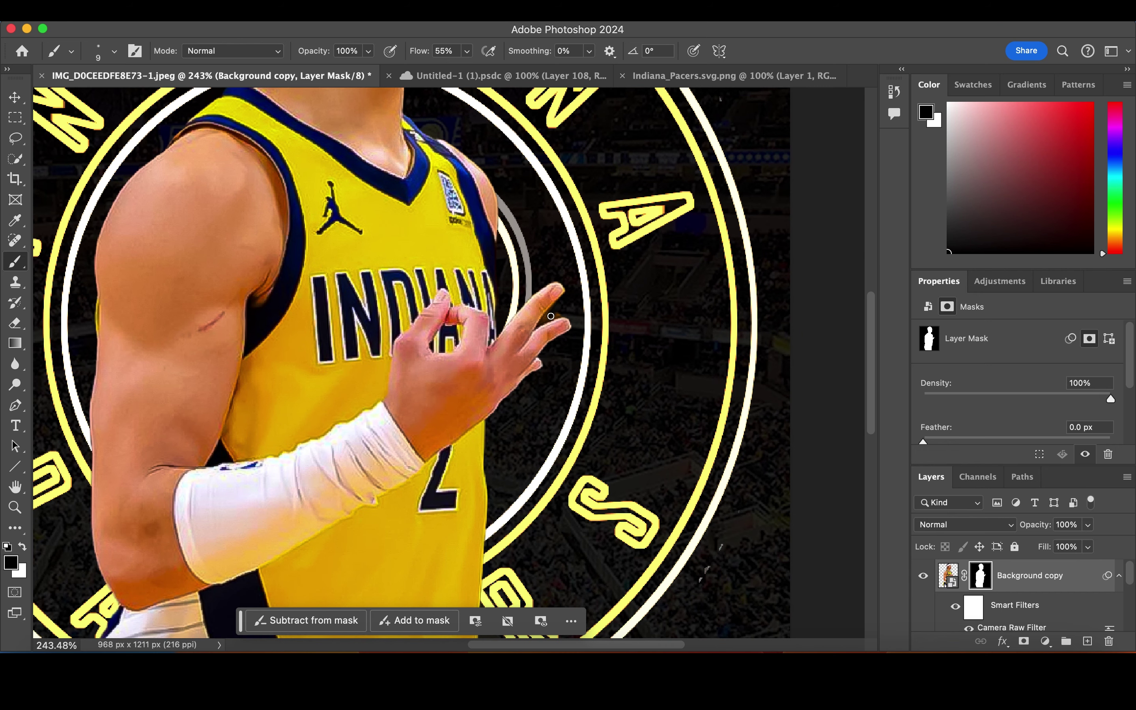
pyautogui.click(22, 546)
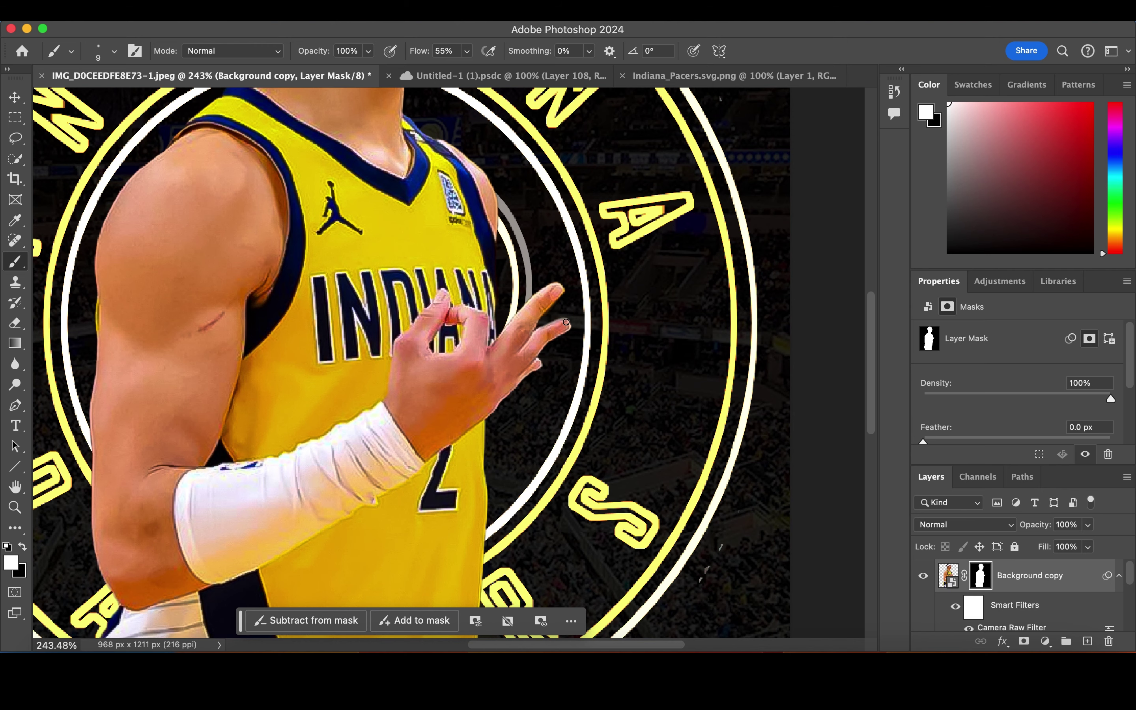
pyautogui.scroll(-2, 566, 323)
pyautogui.scroll(-5, 540, 338)
pyautogui.scroll(-3, 516, 353)
pyautogui.scroll(-2, 512, 360)
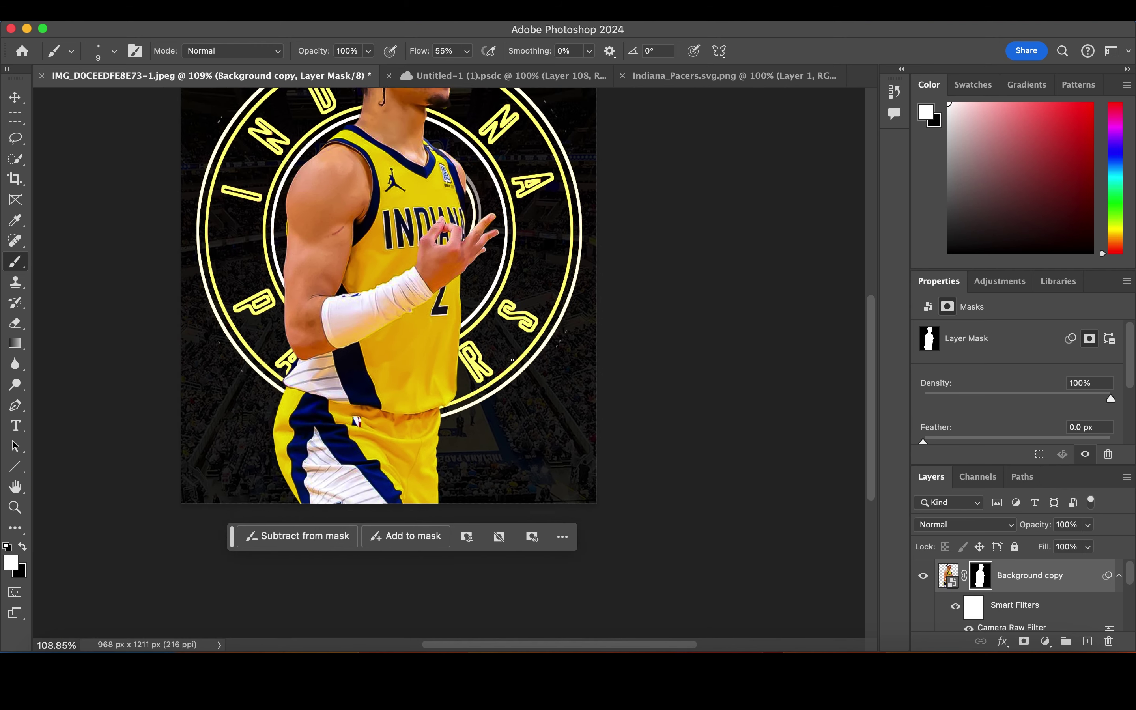
pyautogui.scroll(-2, 513, 360)
# Add an Inner Shadow effect to the player layer and set its colour to white.
pyautogui.click(1003, 641)
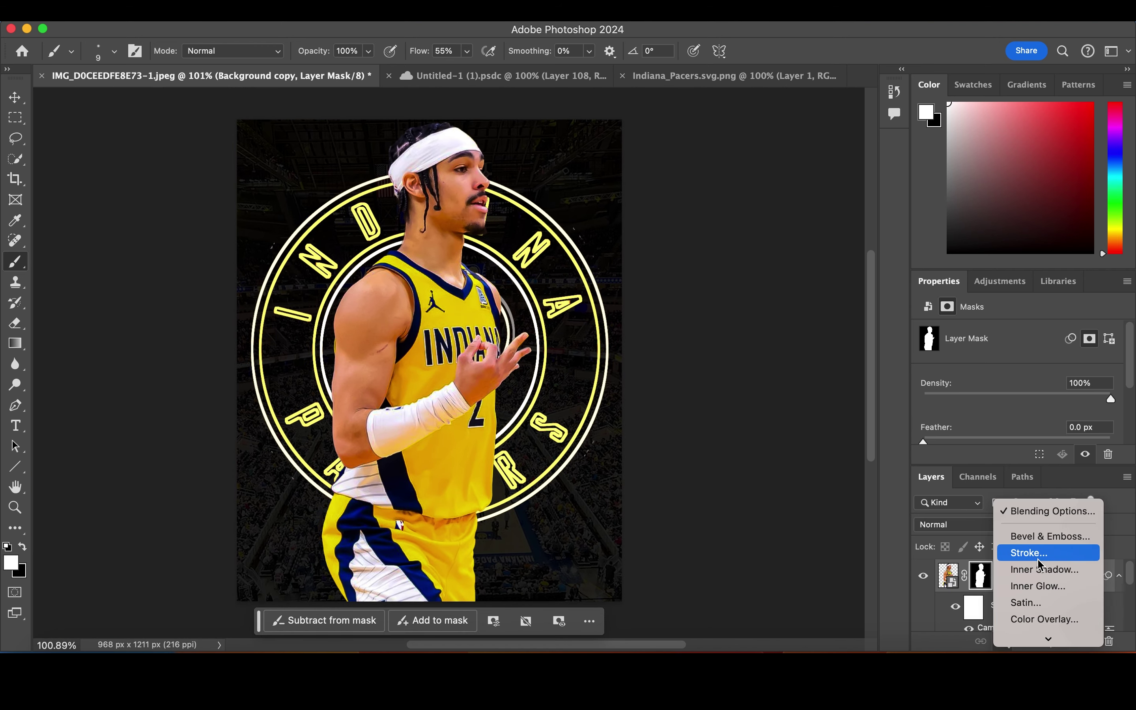
pyautogui.click(1040, 569)
pyautogui.click(828, 162)
pyautogui.click(816, 112)
pyautogui.click(895, 168)
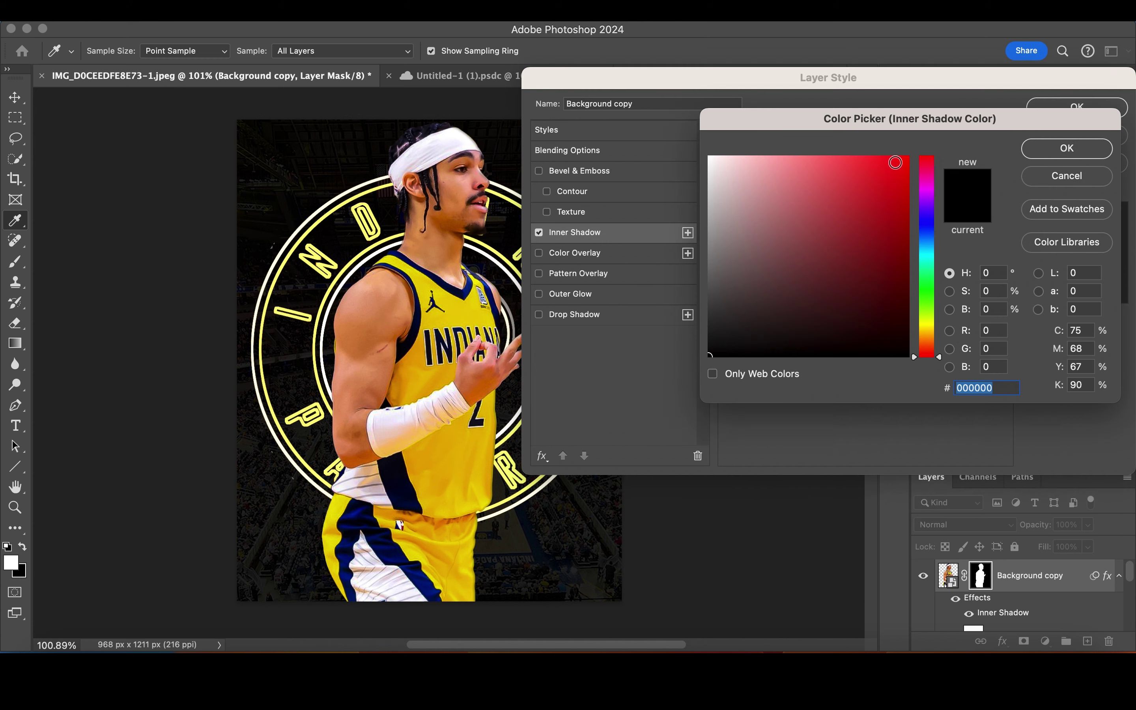
pyautogui.hscroll(3, 328, 329)
pyautogui.click(446, 183)
pyautogui.click(1078, 157)
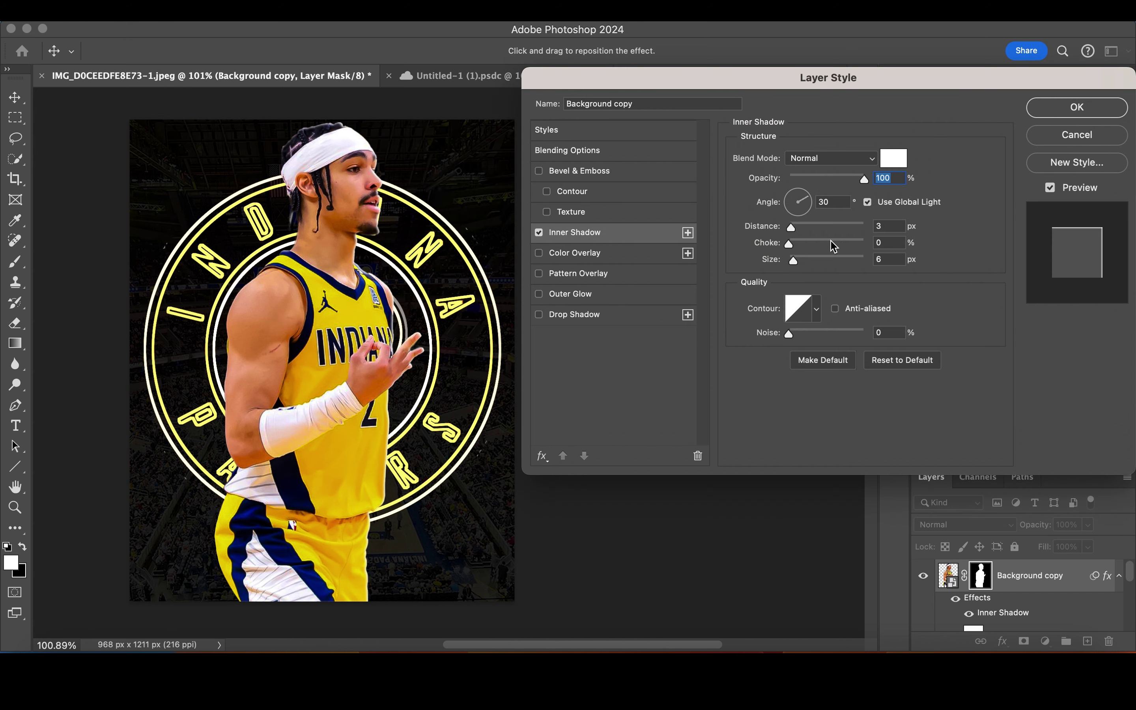
# Set the shadow to Overlay, 134°, 5 px distance, 57 px size, apply it, and duplicate the layer.
pyautogui.click(794, 199)
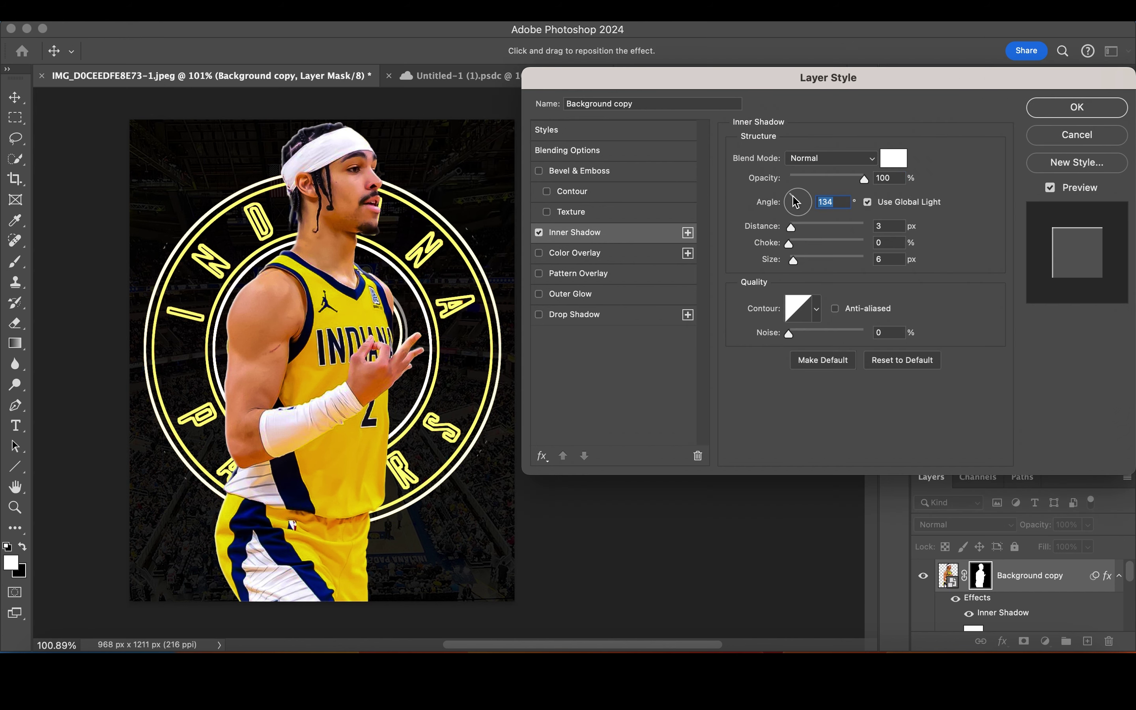
pyautogui.click(830, 159)
pyautogui.moveTo(796, 227)
pyautogui.mouseDown()
pyautogui.moveTo(807, 264)
pyautogui.moveTo(787, 245)
pyautogui.moveTo(808, 267)
pyautogui.mouseUp()
pyautogui.click(817, 362)
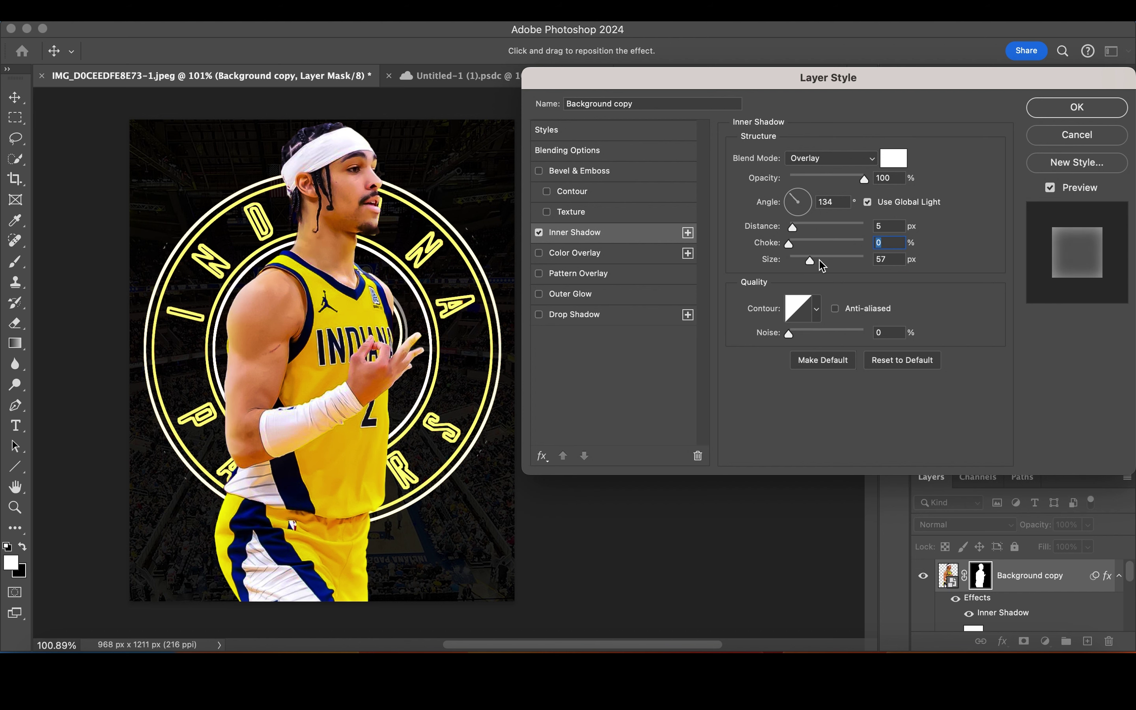
pyautogui.click(1052, 110)
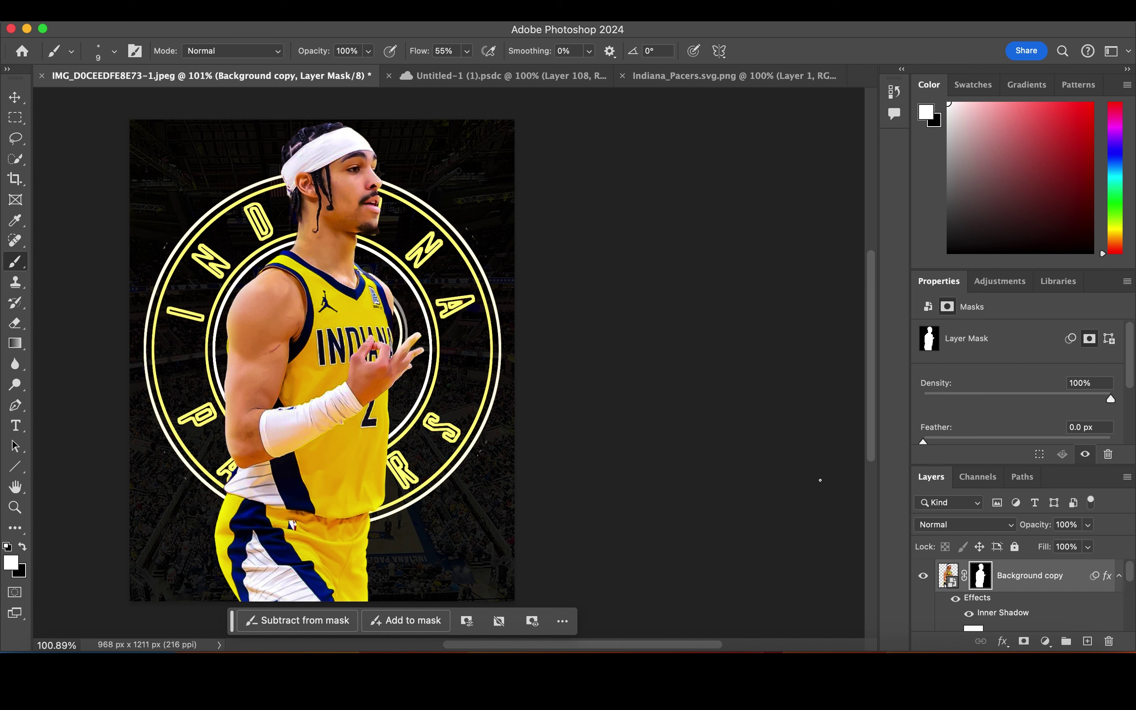
pyautogui.hotkey('ctrl', 'j')
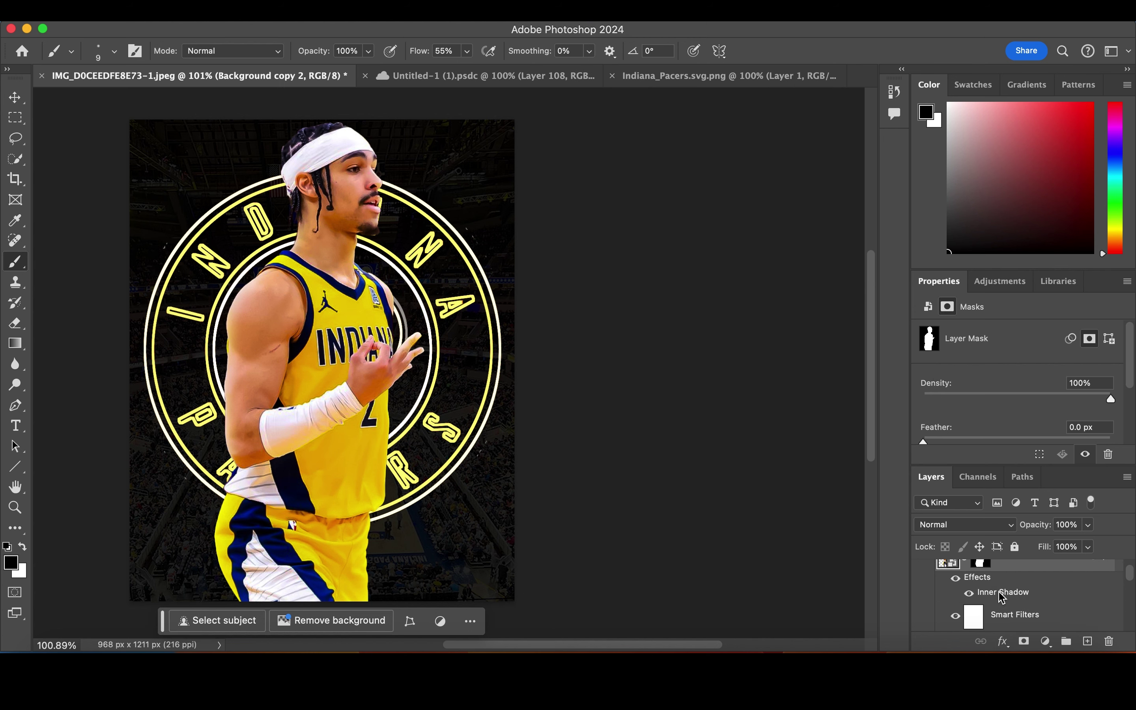
# Make the copy's Inner Shadow jersey-yellow at 89° with 87 px size, and apply it.
pyautogui.doubleClick(1003, 593)
pyautogui.click(892, 161)
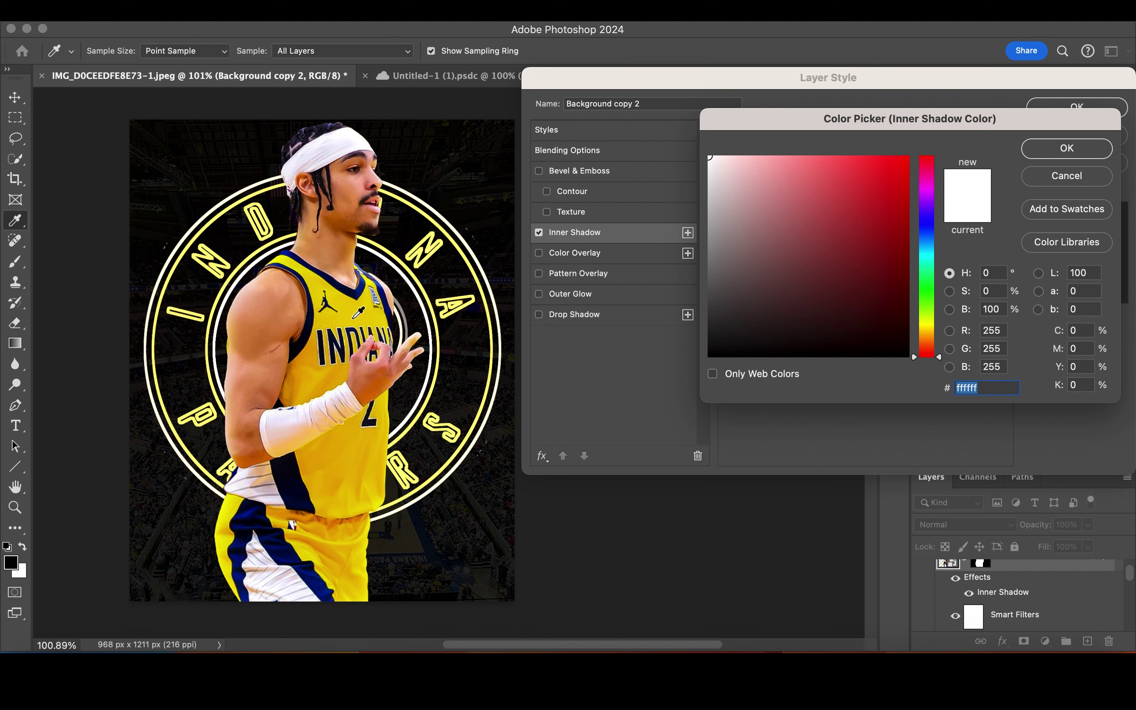
pyautogui.click(356, 318)
pyautogui.click(1062, 149)
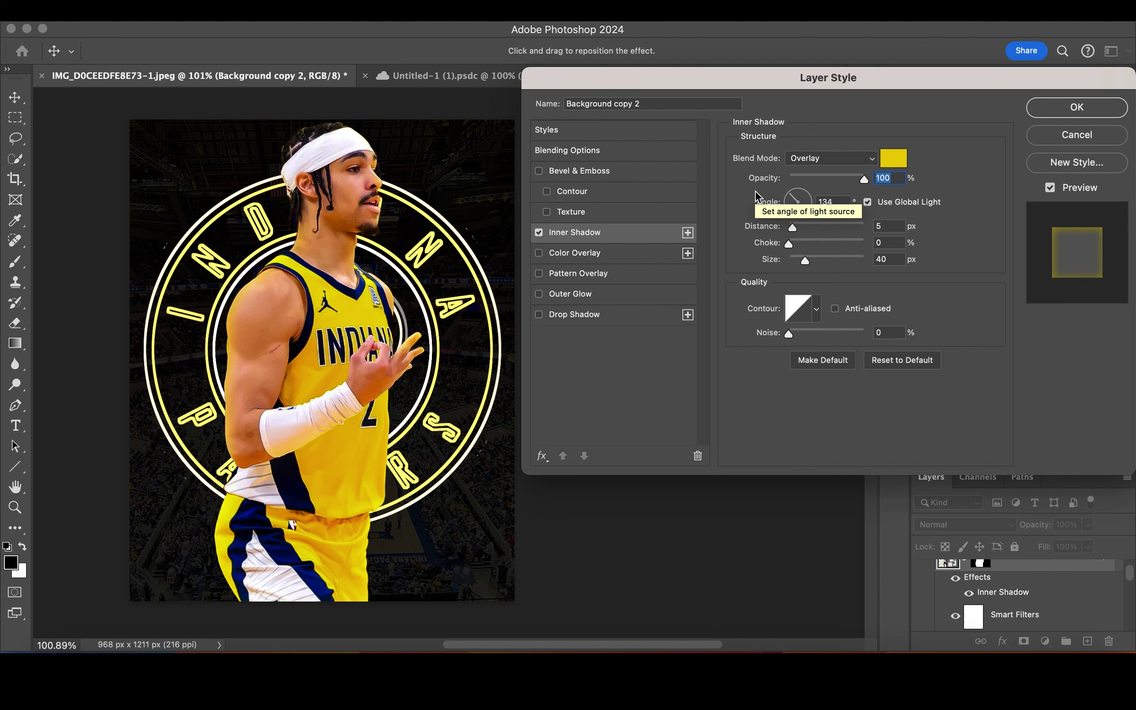
pyautogui.moveTo(805, 260); pyautogui.dragTo(825, 260)
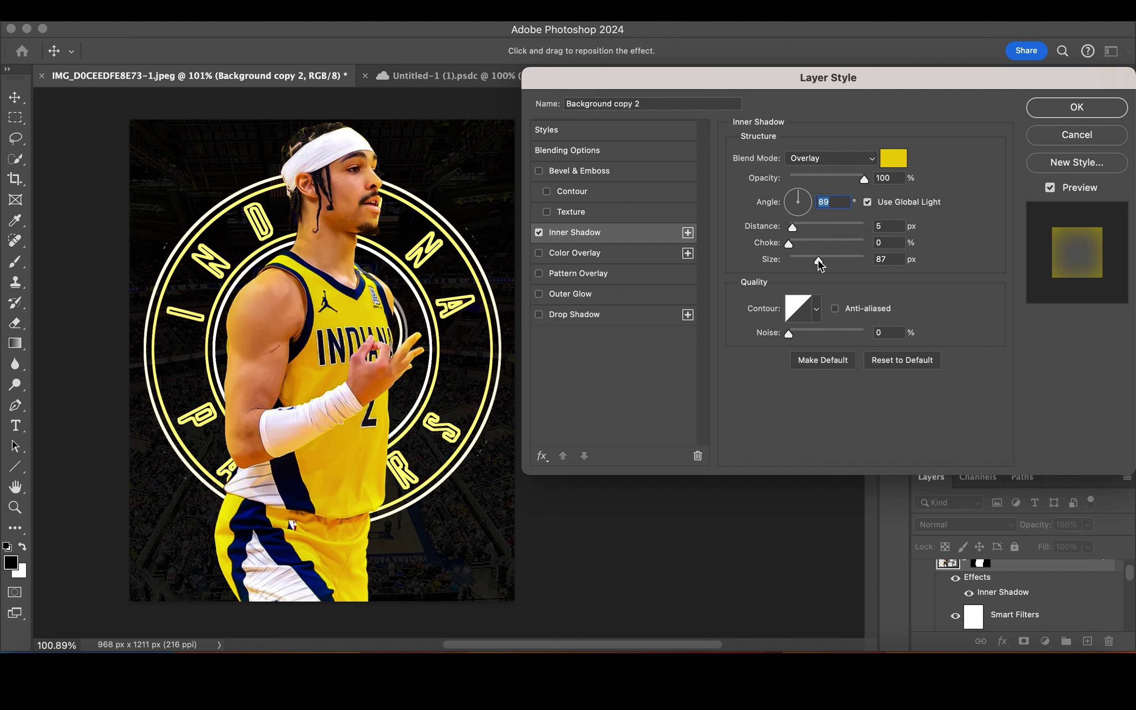
pyautogui.click(1058, 110)
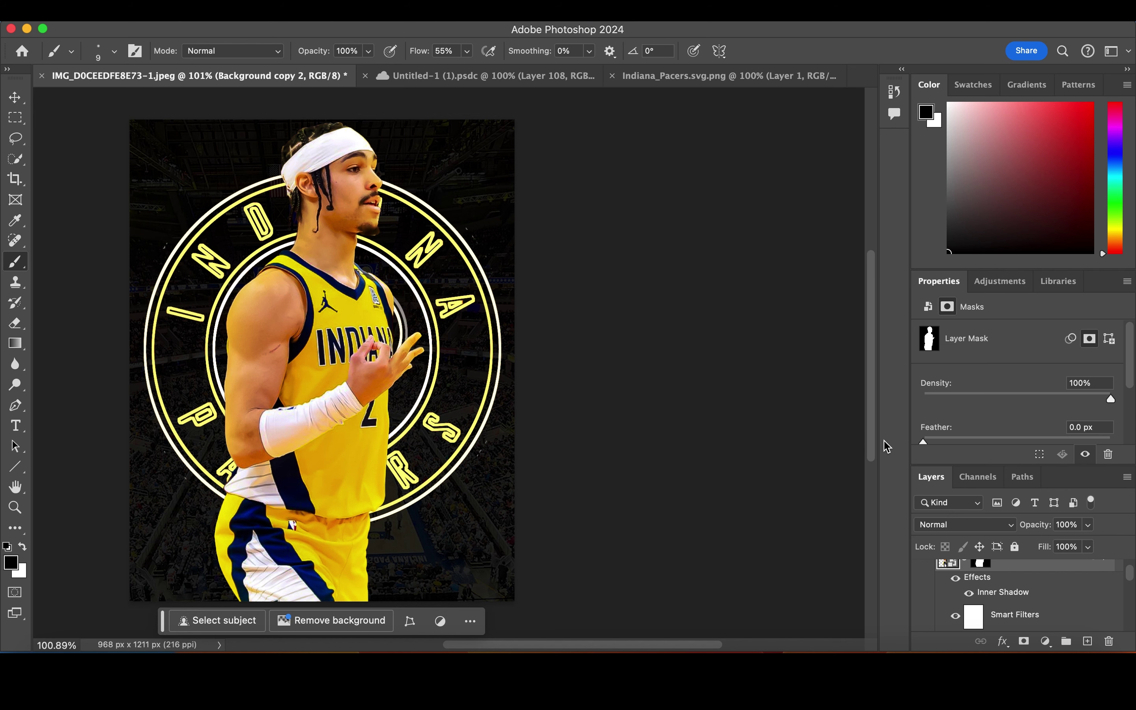
# Add a Gradient Map adjustment layer in Overlay mode, clipped to the player layer.
pyautogui.click(1045, 642)
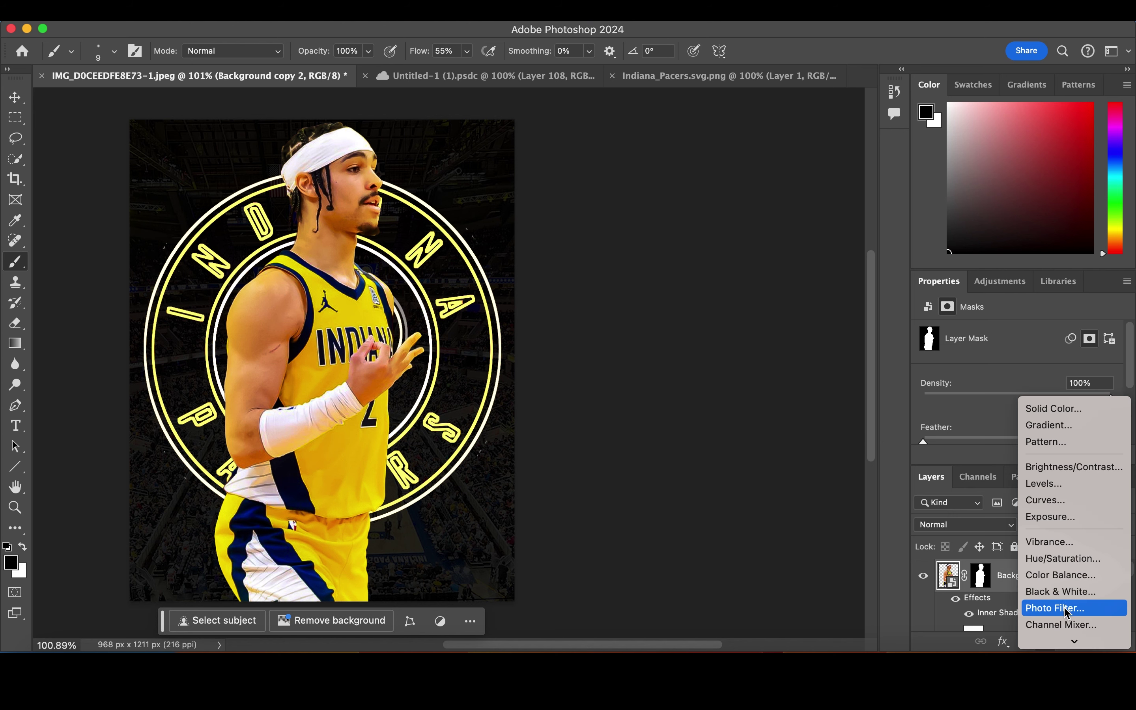
pyautogui.click(1057, 617)
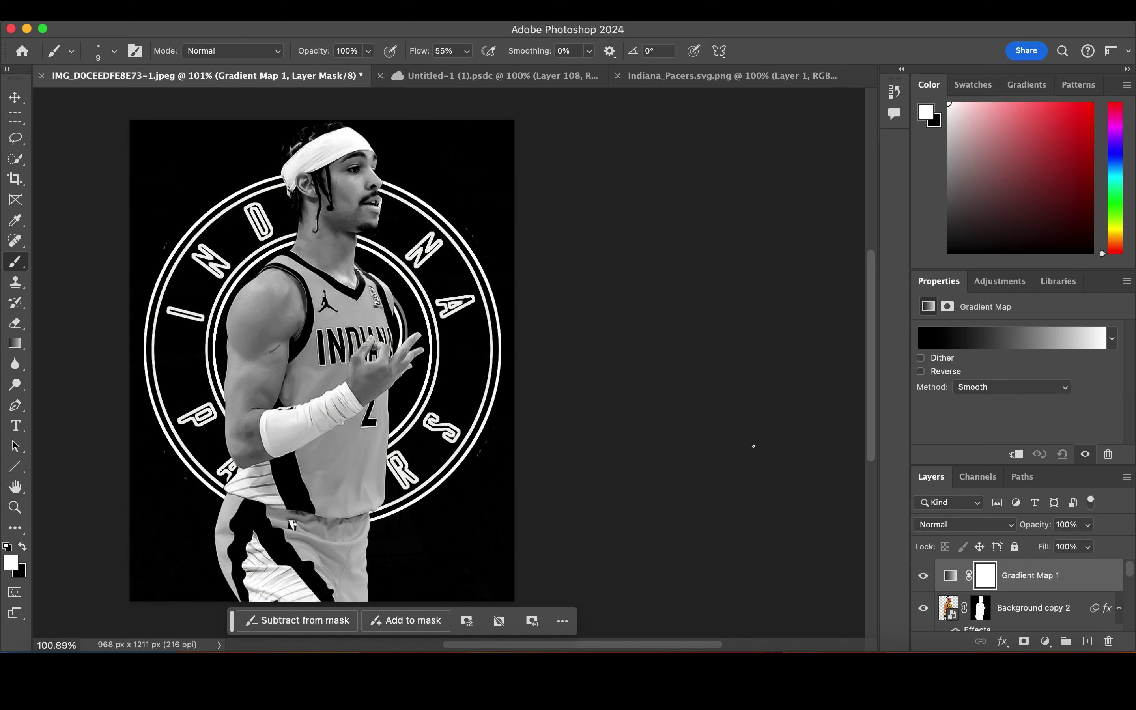
pyautogui.click(986, 525)
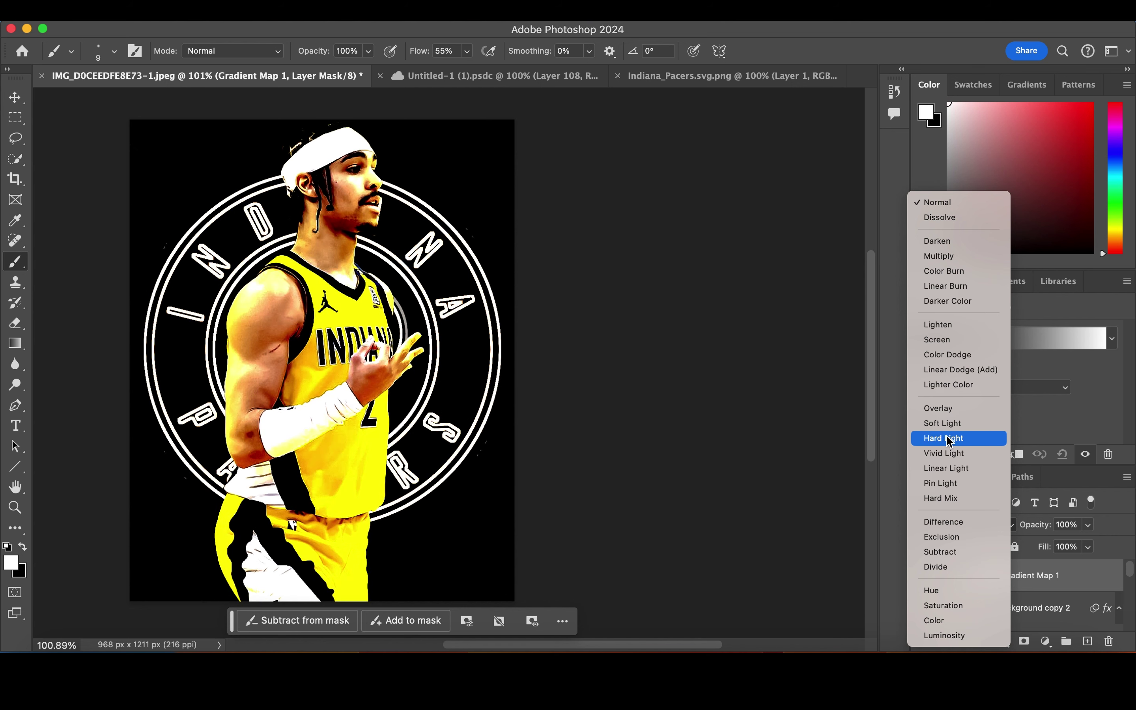
pyautogui.click(947, 416)
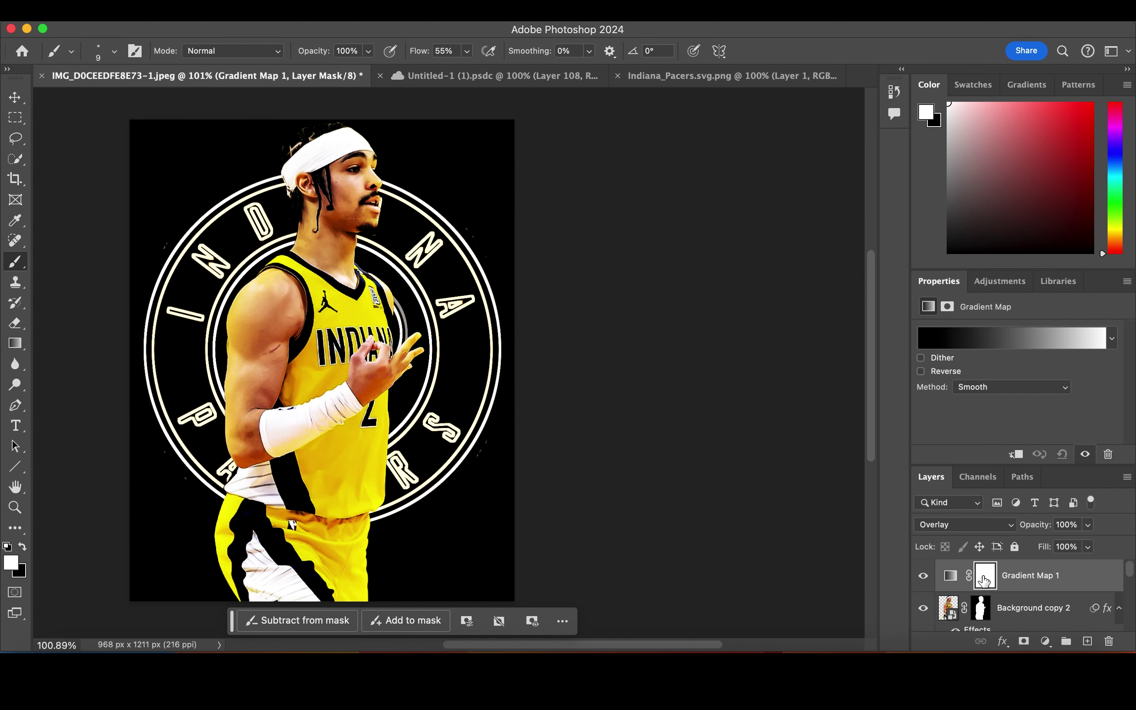
pyautogui.rightClick(1012, 569)
pyautogui.click(976, 576)
# Lower the gradient map to 60% opacity and drag the blue smoke image into the poster.
pyautogui.click(1087, 526)
pyautogui.moveTo(1088, 545); pyautogui.dragTo(1063, 548)
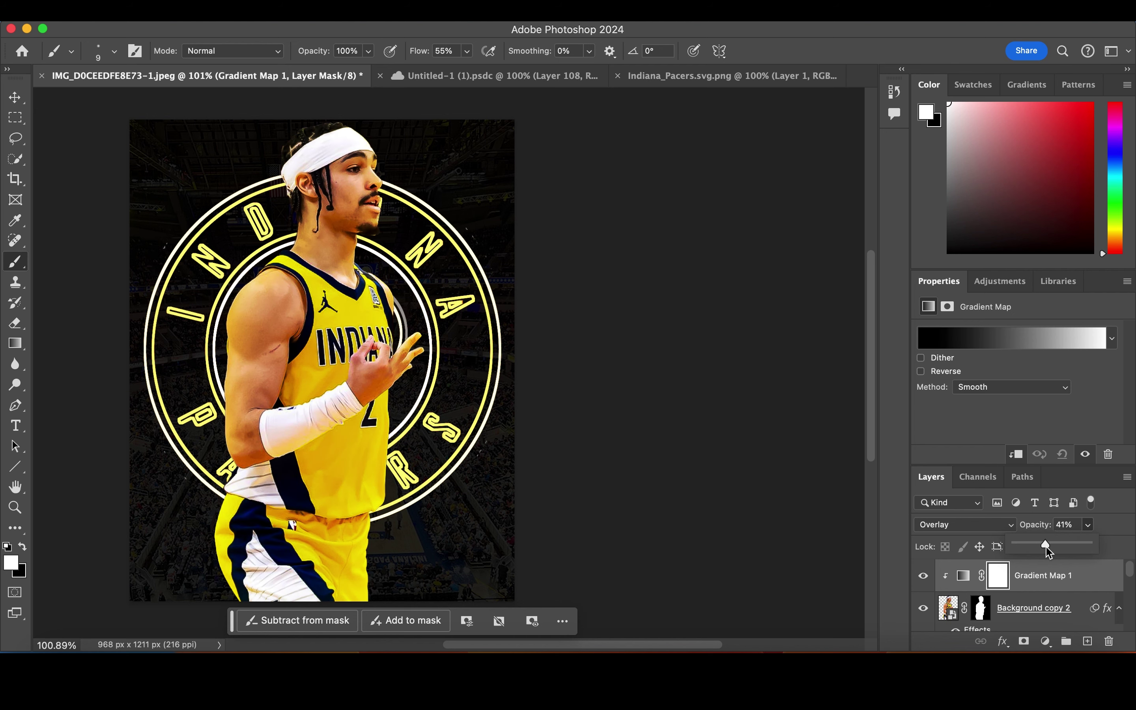
pyautogui.click(999, 577)
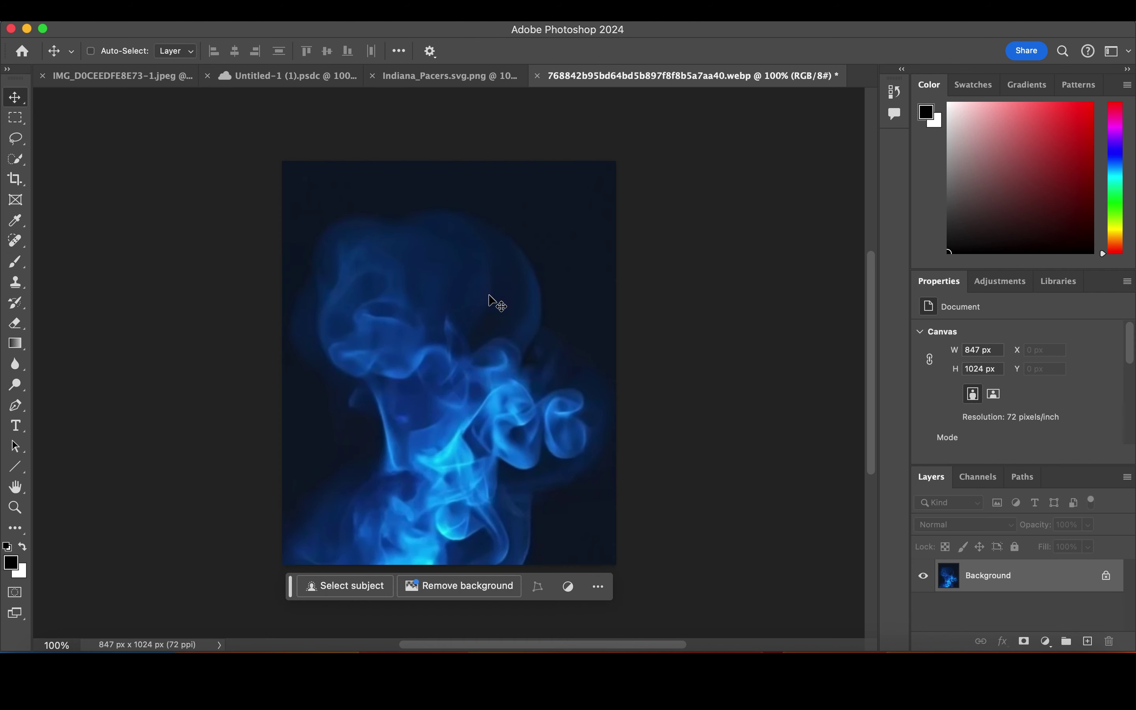
pyautogui.moveTo(494, 300)
pyautogui.mouseDown()
pyautogui.moveTo(390, 493)
pyautogui.moveTo(353, 399)
pyautogui.mouseUp()
# Scale and position the blue smoke layer to cover the whole canvas.
pyautogui.hotkey('ctrl', 't')
pyautogui.moveTo(466, 528); pyautogui.dragTo(533, 605)
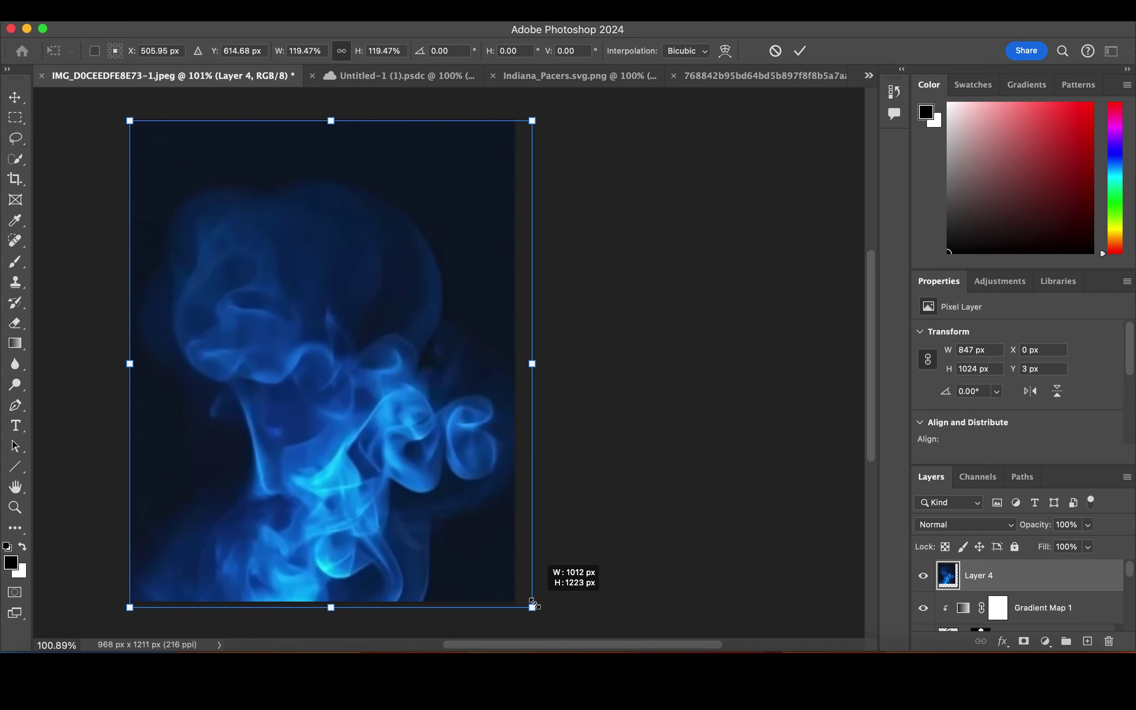
pyautogui.press('Return')
pyautogui.moveTo(510, 334); pyautogui.dragTo(380, 241)
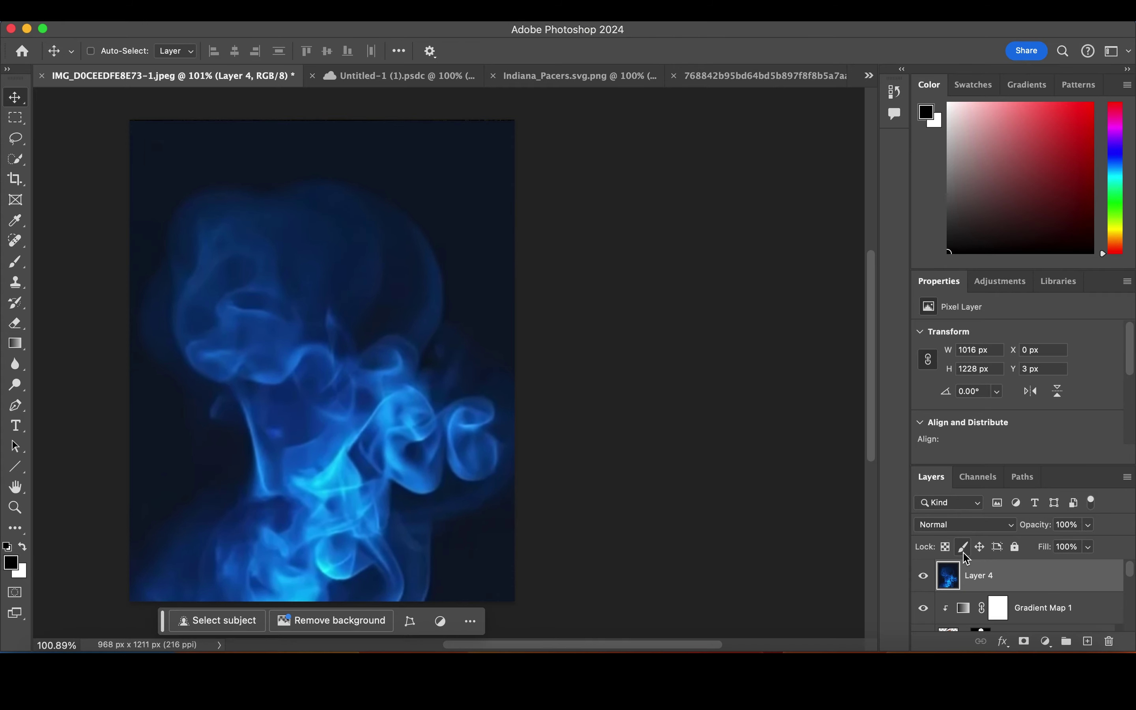
# Blend the smoke Linear Dodge (Add) at 43% behind the player, then open Hue/Saturation.
pyautogui.click(965, 525)
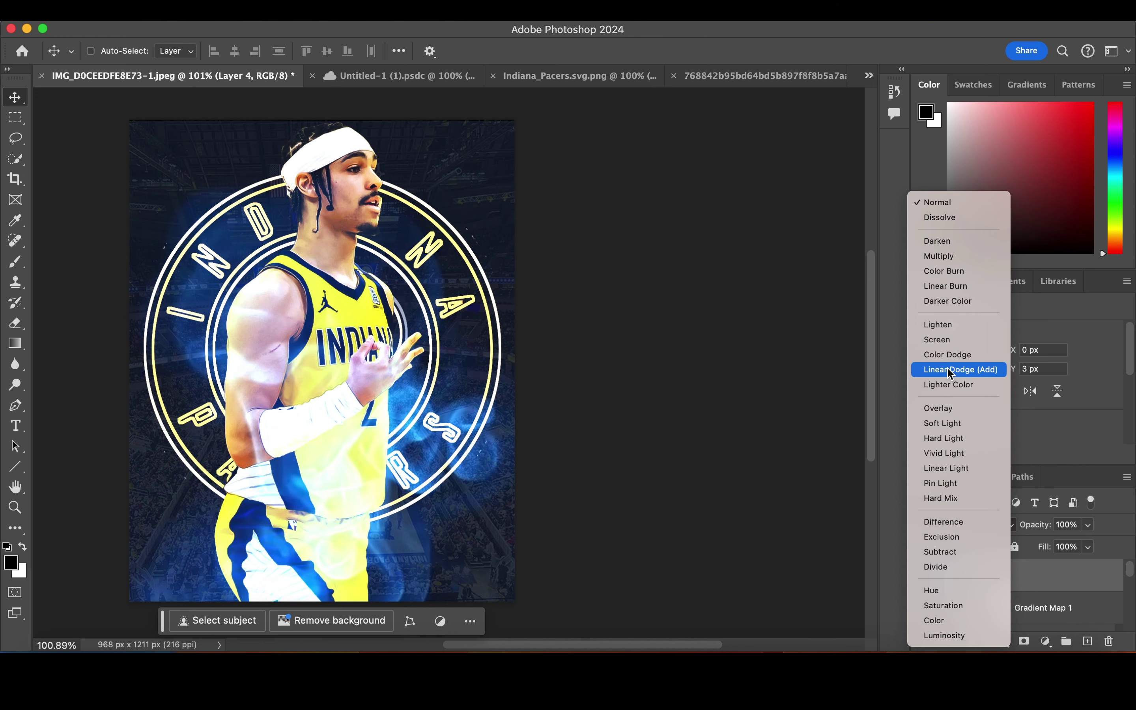
pyautogui.click(961, 370)
pyautogui.moveTo(944, 576)
pyautogui.mouseDown()
pyautogui.moveTo(1005, 646)
pyautogui.moveTo(995, 580)
pyautogui.mouseUp()
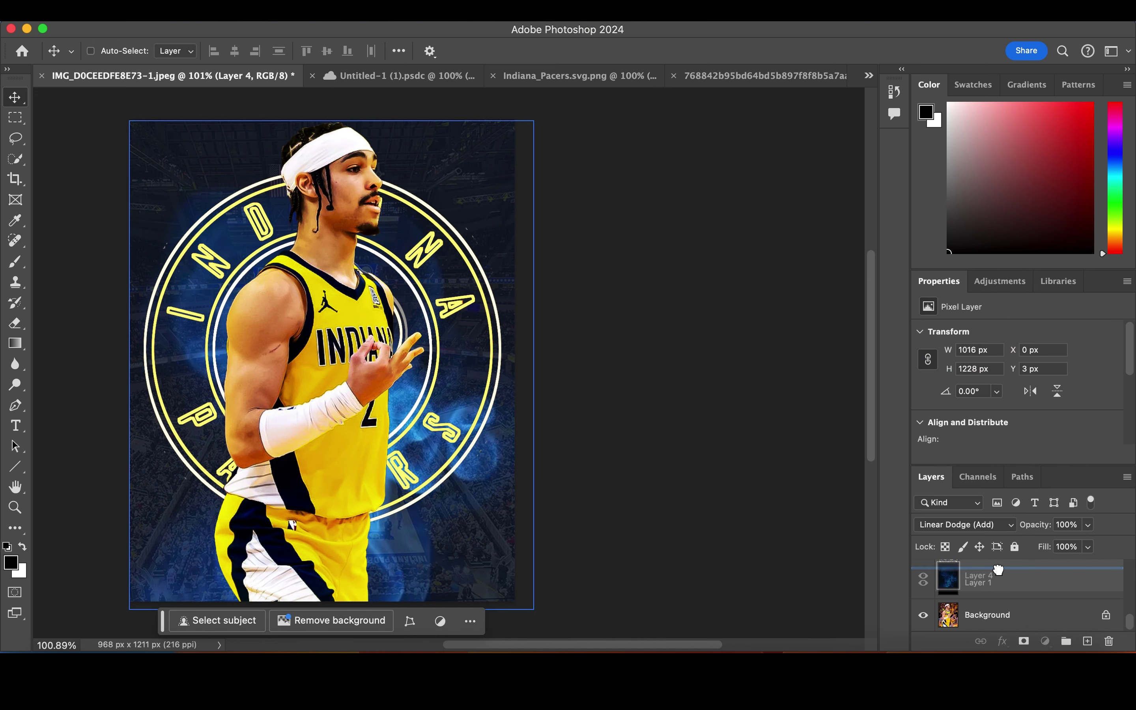
pyautogui.click(996, 580)
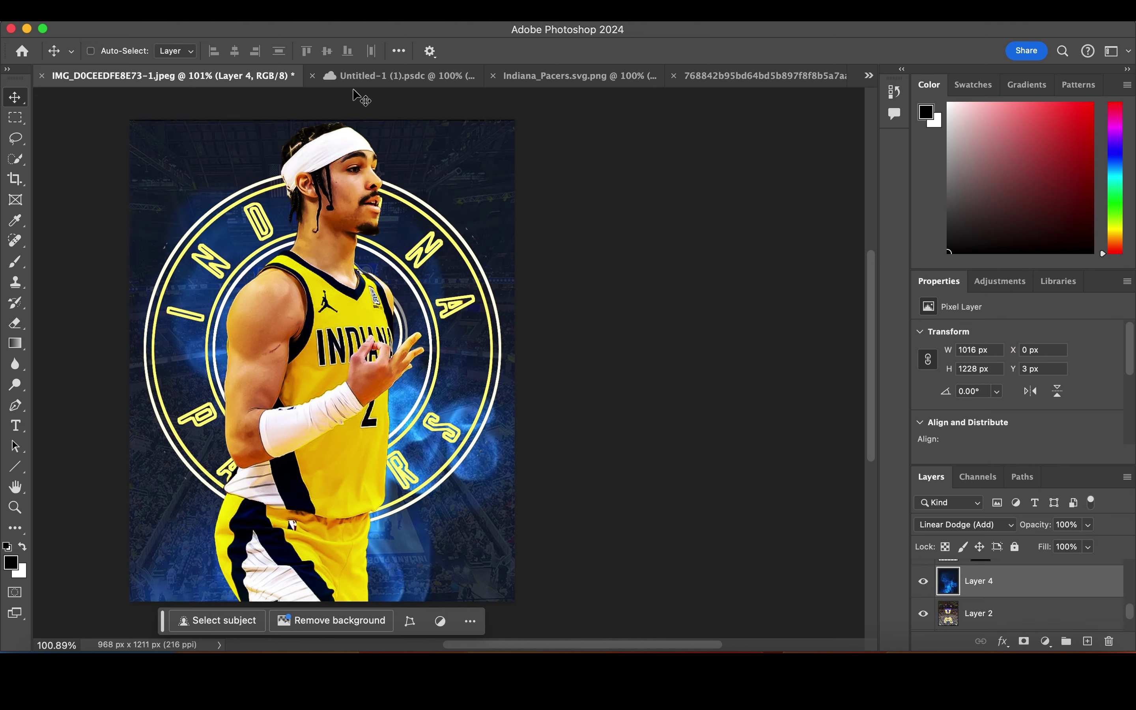
pyautogui.click(1089, 524)
pyautogui.moveTo(1092, 543)
pyautogui.mouseDown()
pyautogui.moveTo(1038, 544)
pyautogui.moveTo(1048, 545)
pyautogui.mouseUp()
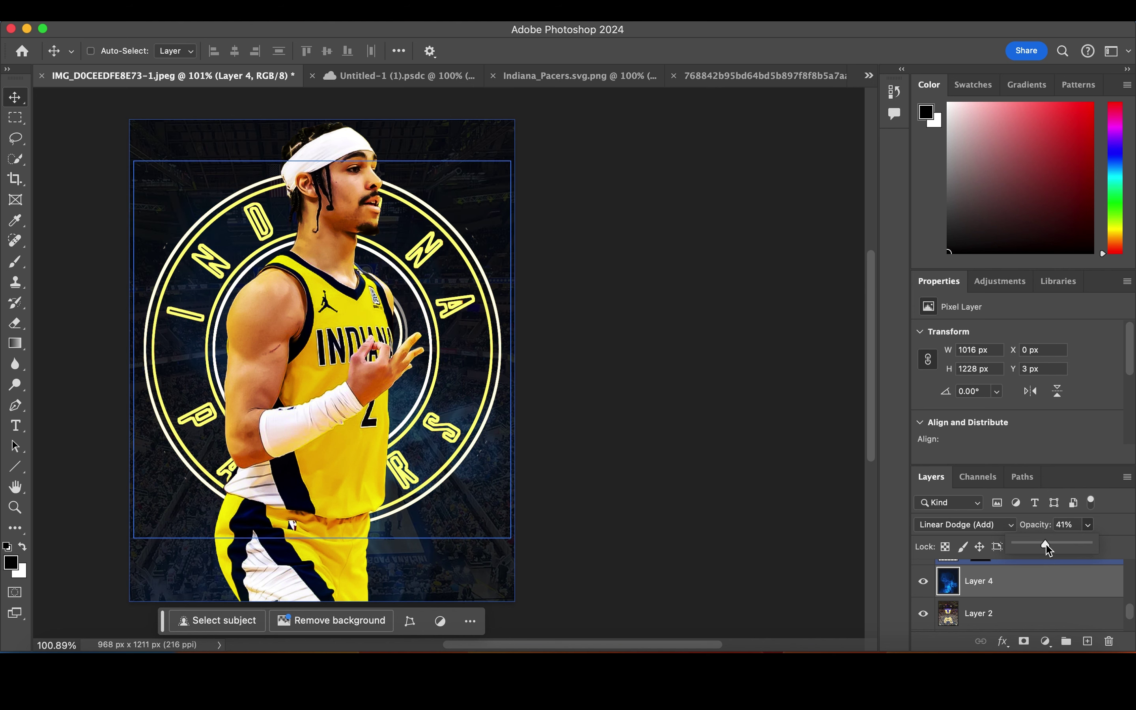
pyautogui.click(213, 11)
pyautogui.click(456, 133)
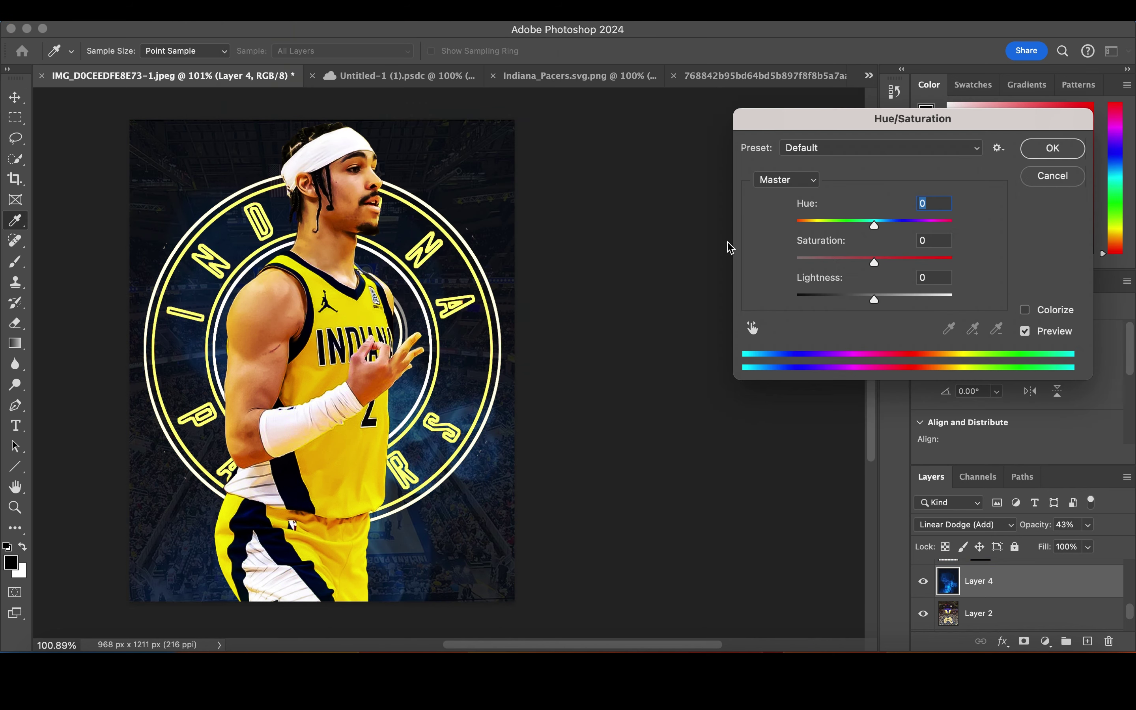
# Shift the smoke's hue to −158 to turn it yellow and blend Layer 4 in Linear Light.
pyautogui.moveTo(874, 227); pyautogui.dragTo(805, 234)
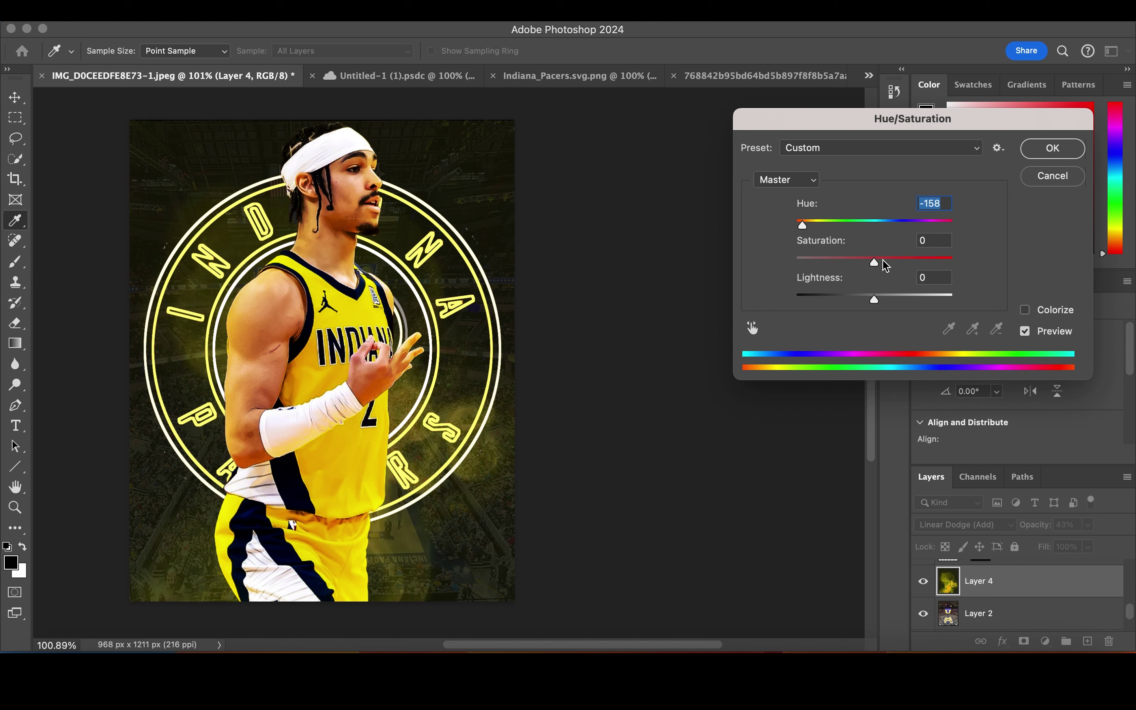
pyautogui.click(1040, 160)
pyautogui.press('v')
pyautogui.click(965, 524)
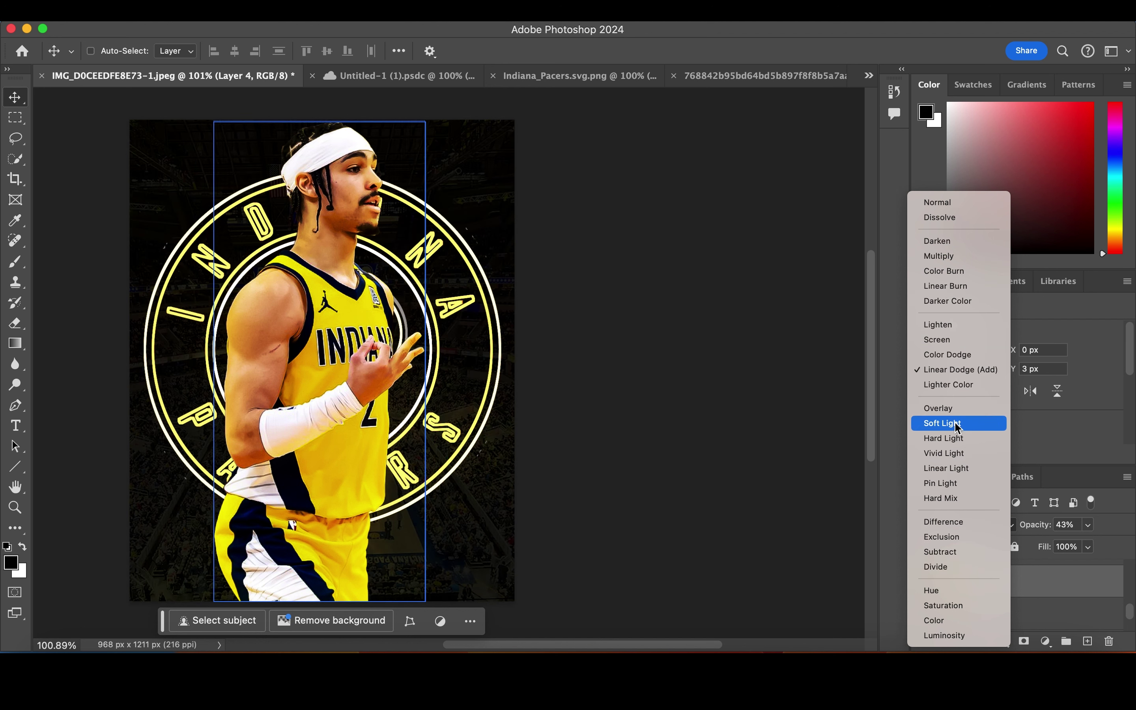
pyautogui.click(956, 469)
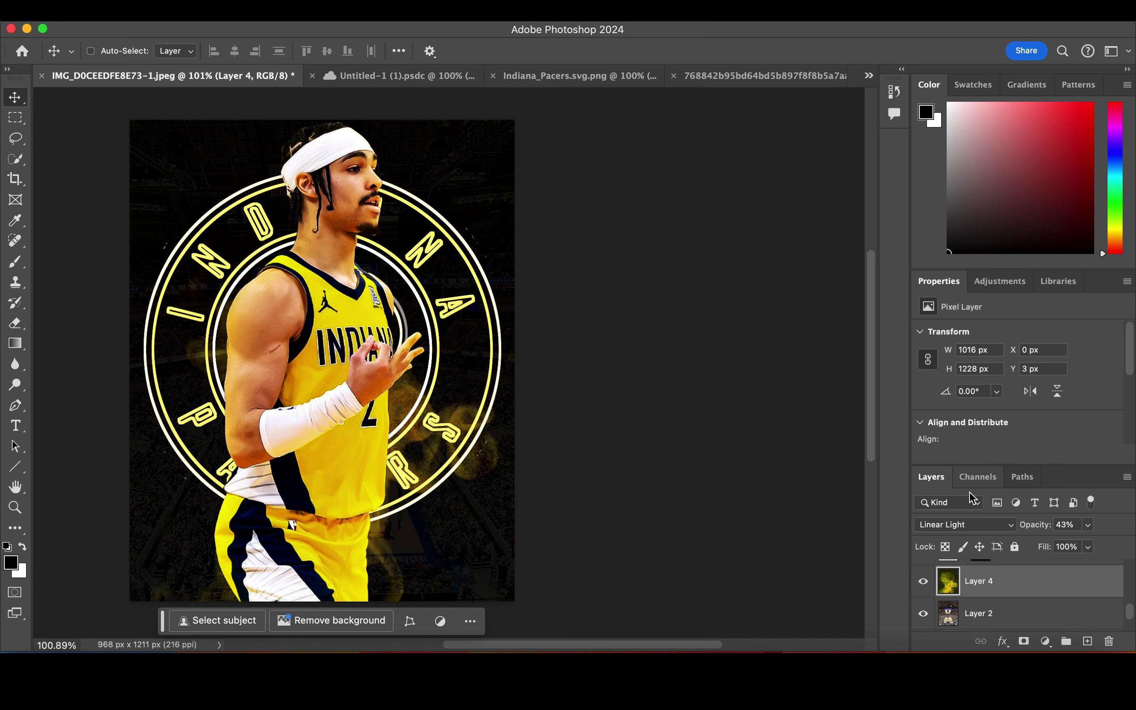
# Drop smoke Layer 4 to 29% opacity and blend Layer 3 copy in Overlay, keeping Gradient Map 1.
pyautogui.click(1089, 525)
pyautogui.moveTo(1083, 543); pyautogui.dragTo(1074, 545)
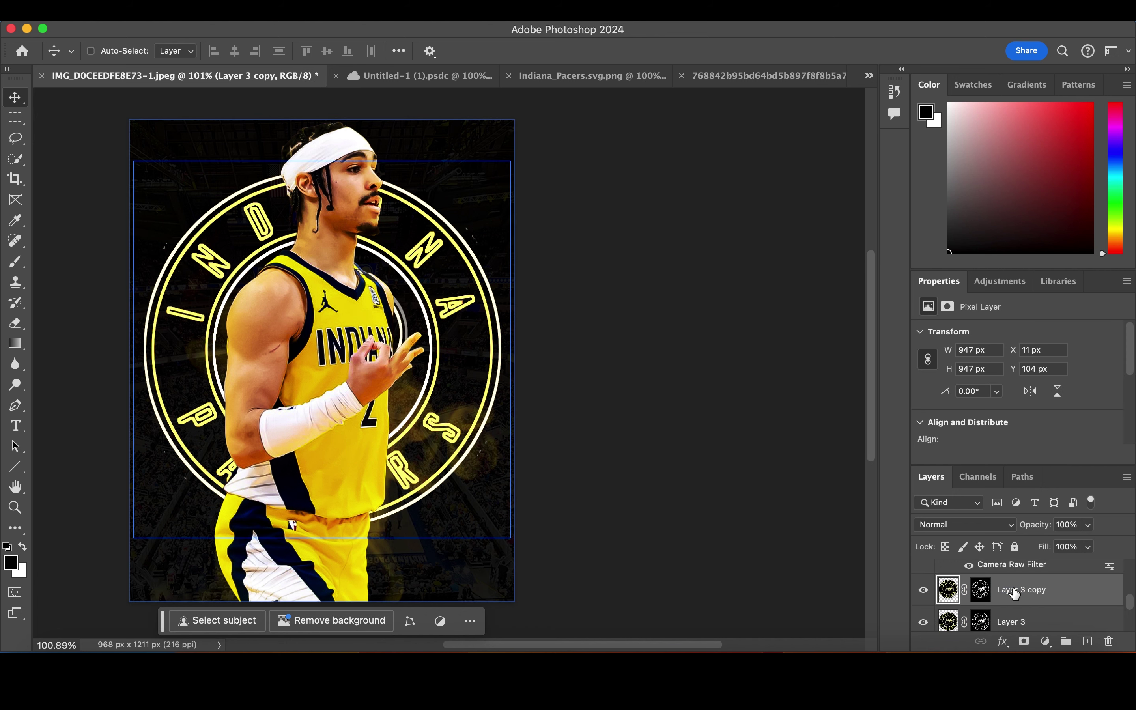
pyautogui.click(963, 525)
pyautogui.scroll(-5, 963, 550)
pyautogui.click(961, 424)
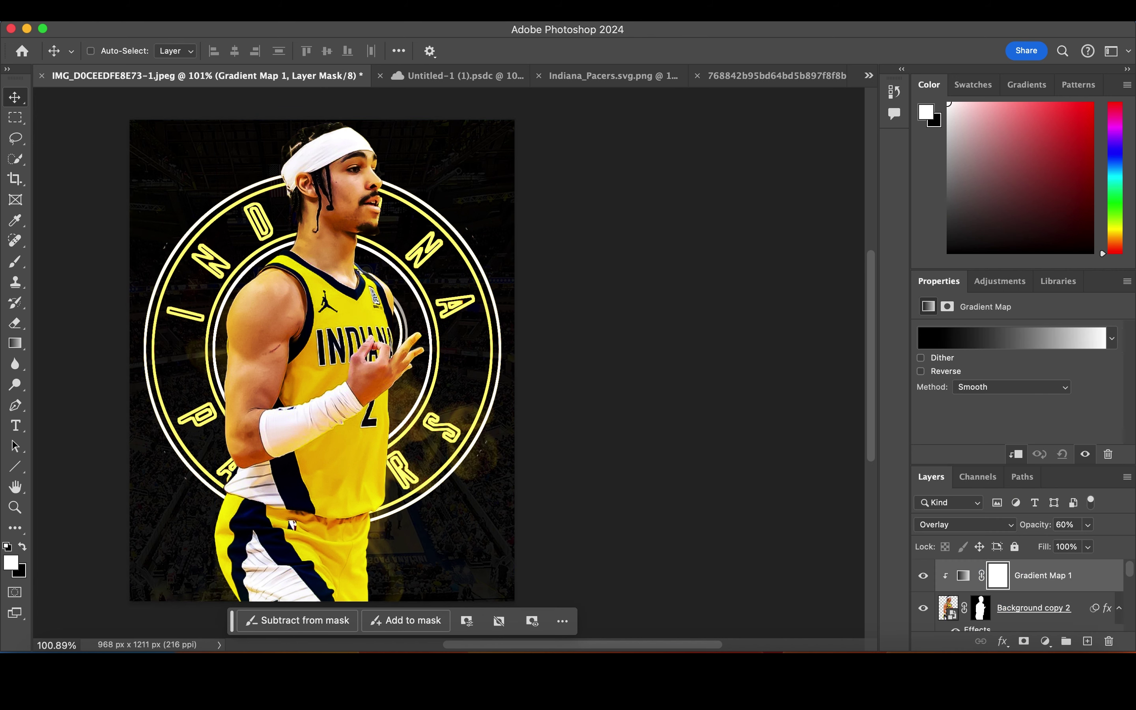
pyautogui.press('Delete')
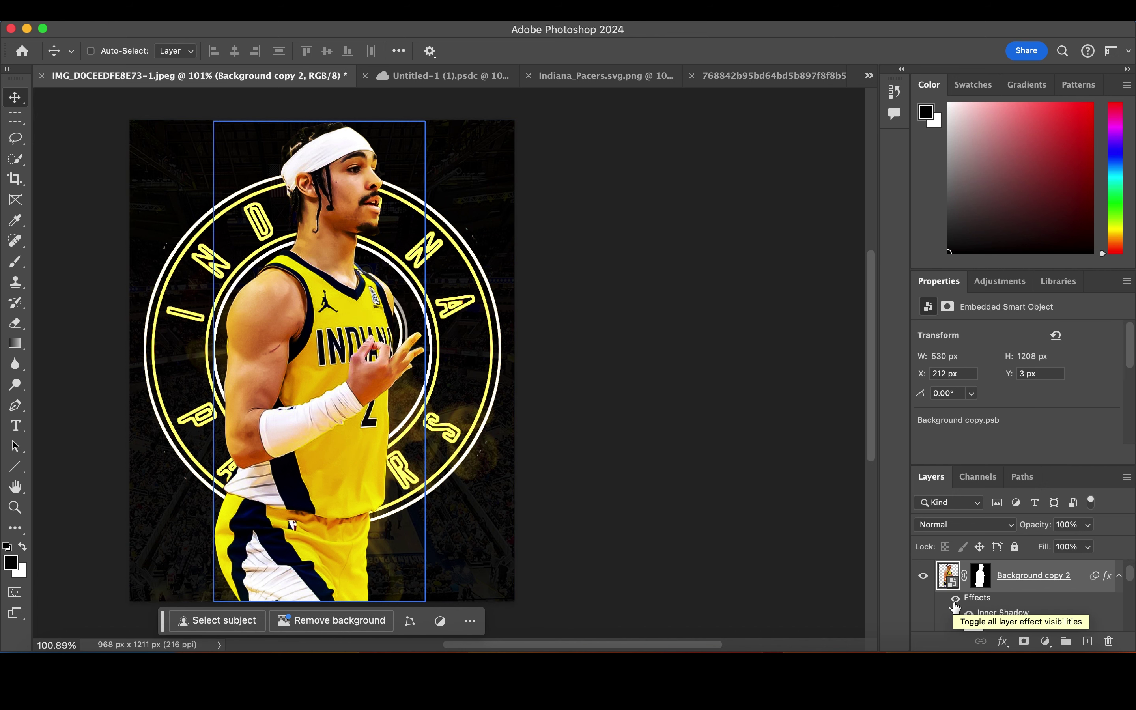
pyautogui.hotkey('ctrl', 'z')
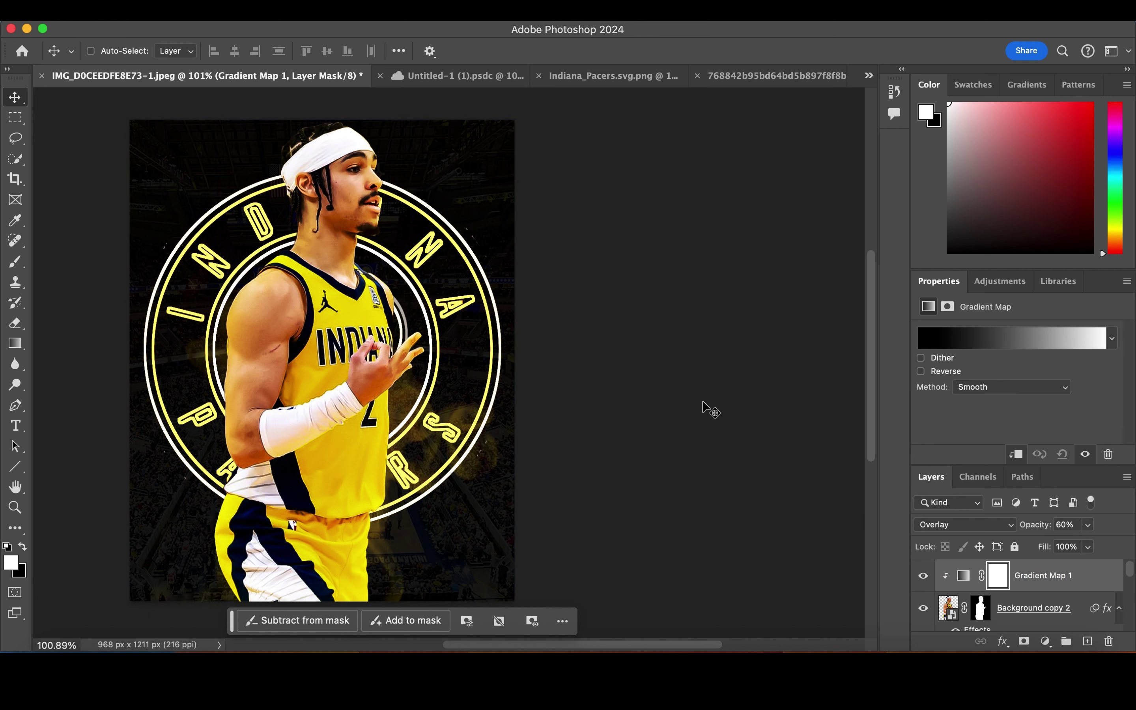